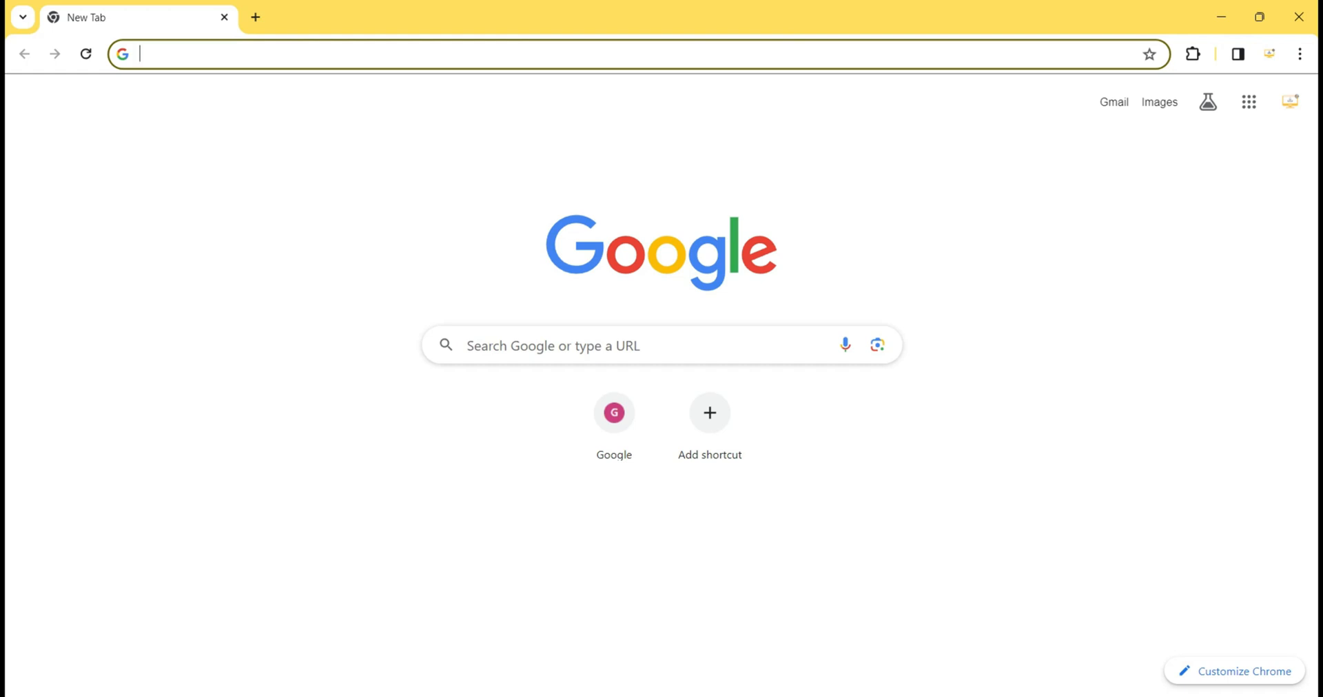
Search Google for "php" and open the official PHP: Hypertext Preprocessor website
click(554, 345)
text(php)
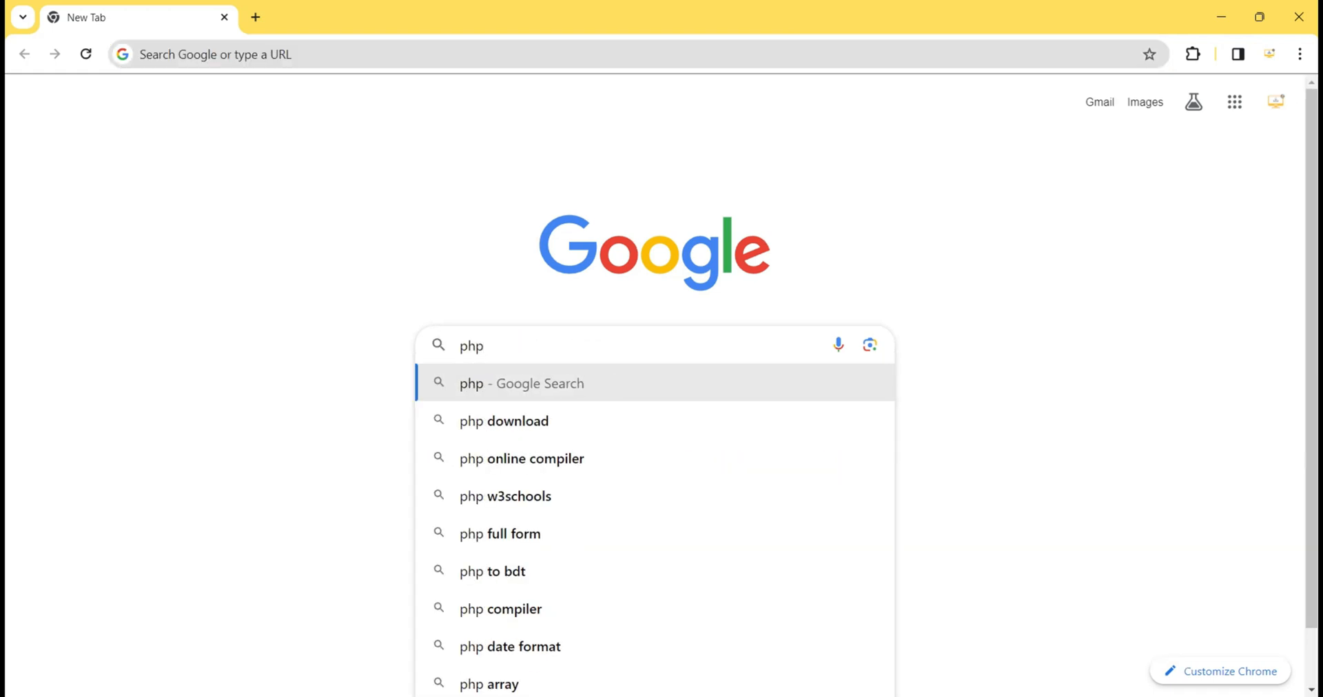
key(Return)
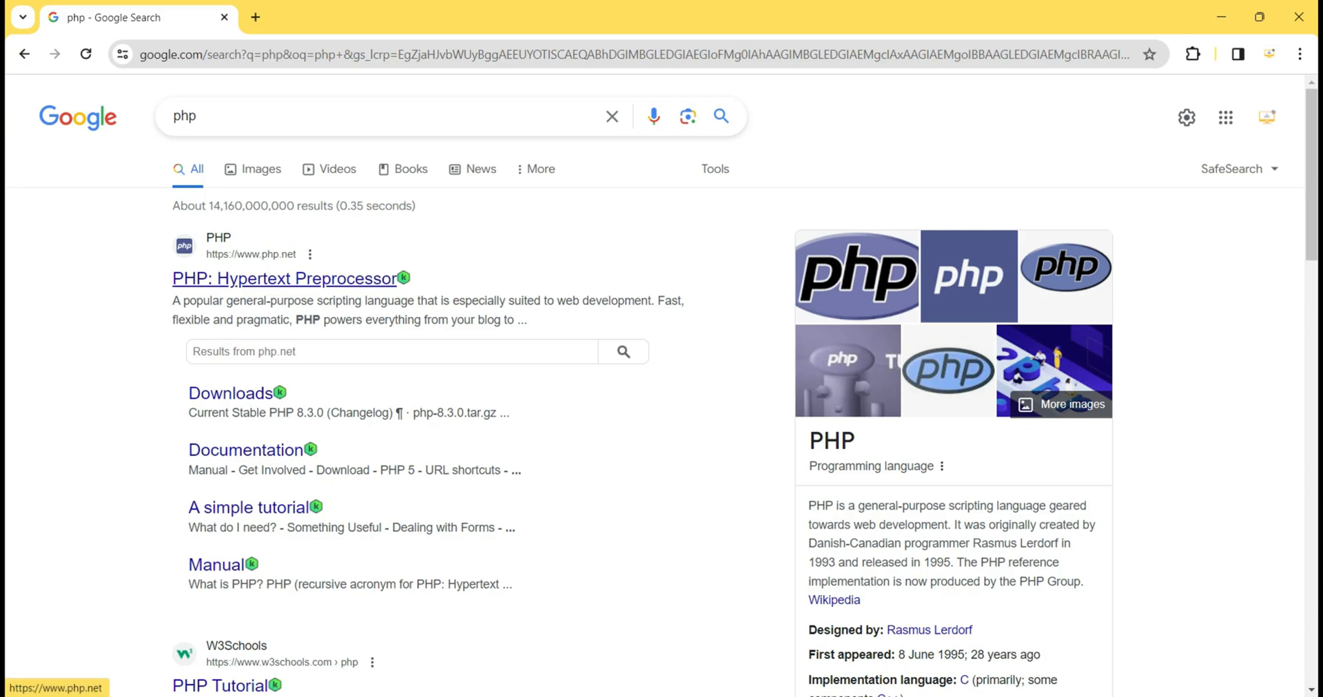
click(284, 278)
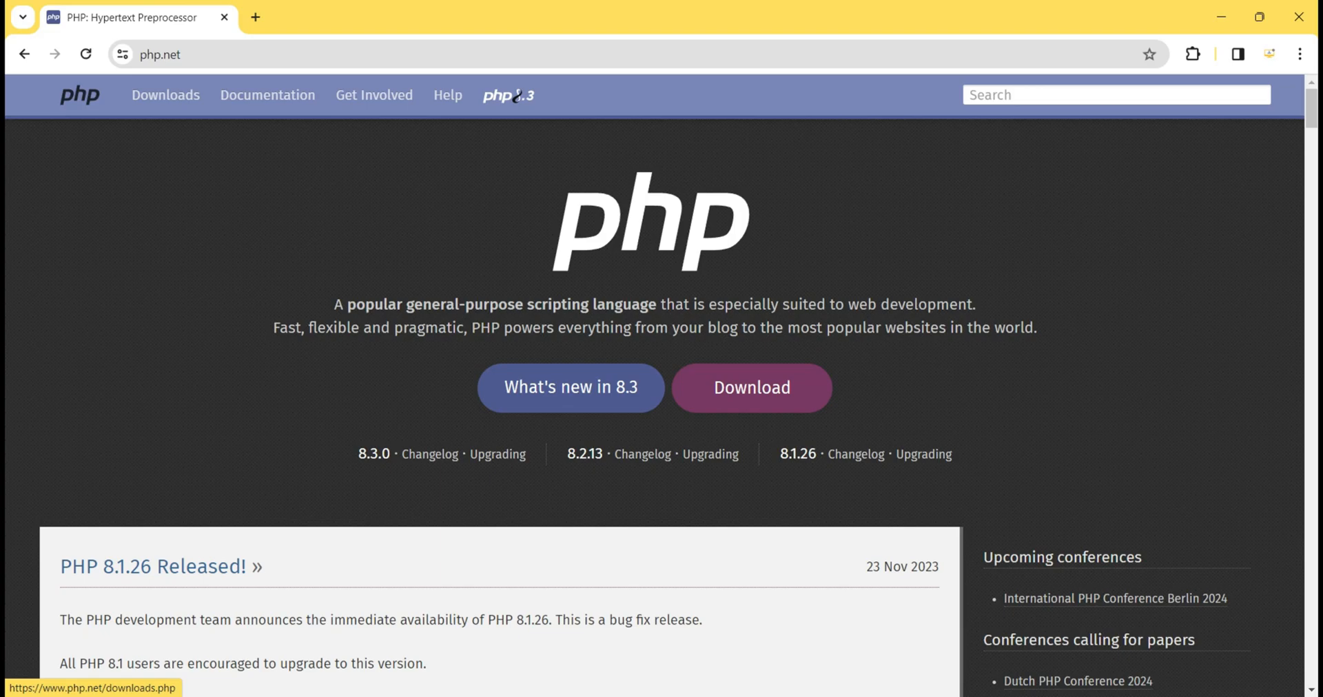
Open the Windows downloads for Current Stable PHP 8.3.0 from the site's download page
click(751, 388)
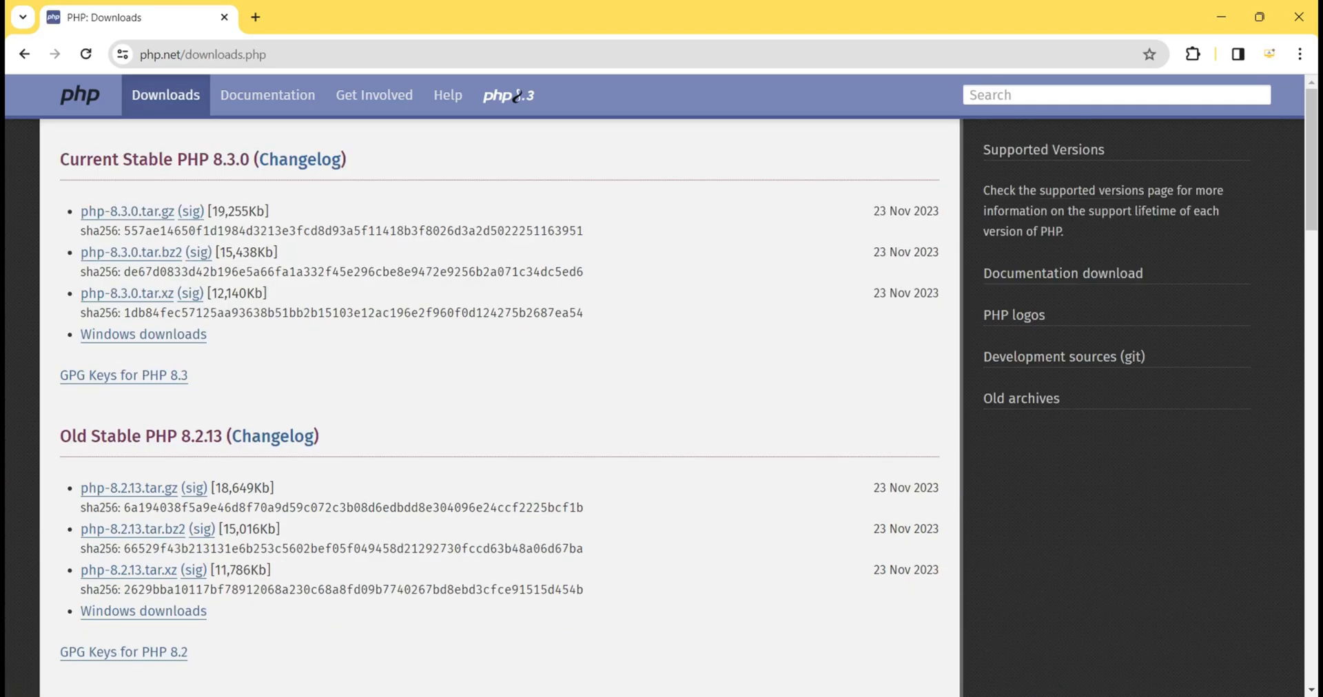
scroll(515, 96, down, 3)
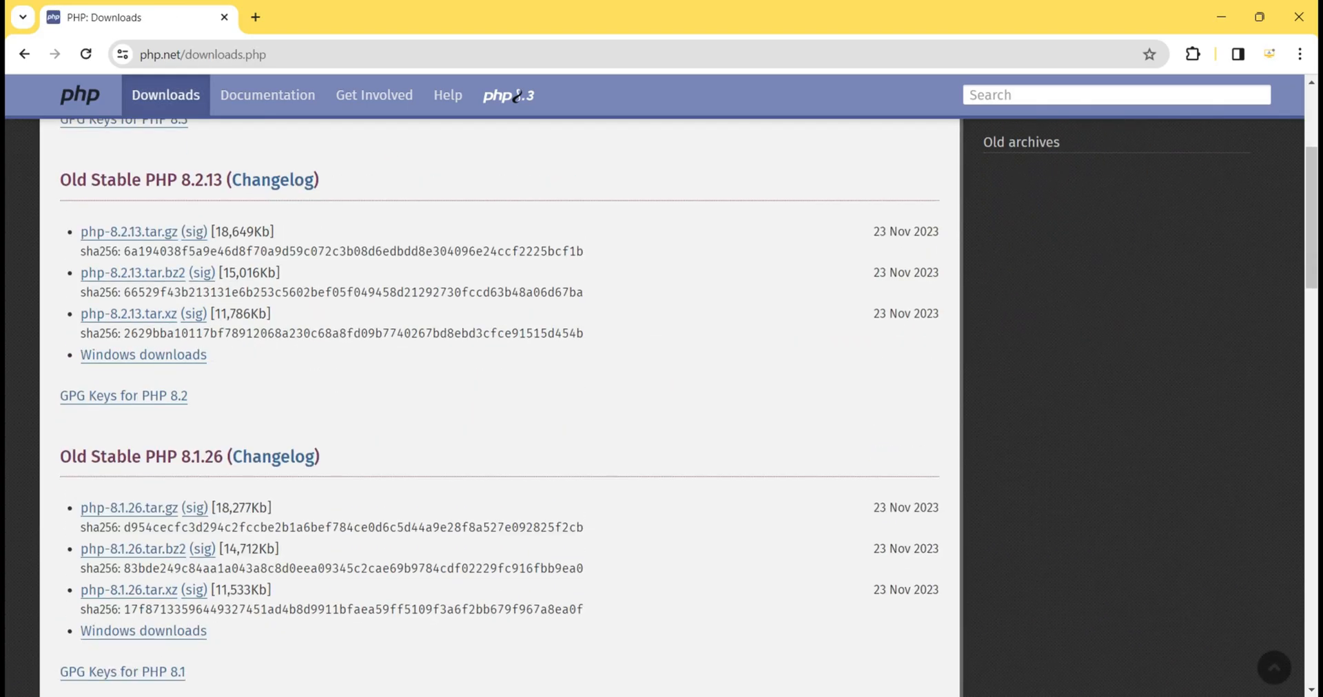
scroll(516, 97, down, 1)
scroll(515, 97, up, 4)
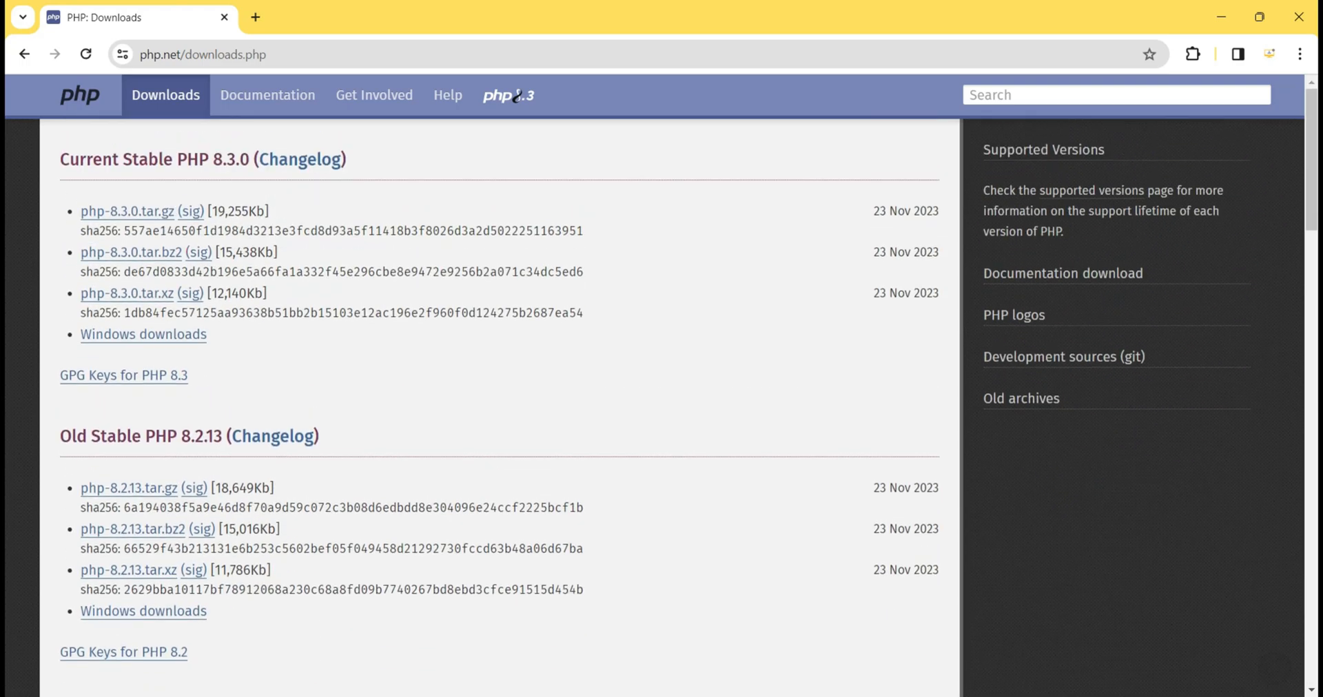
drag(60, 159, 363, 159)
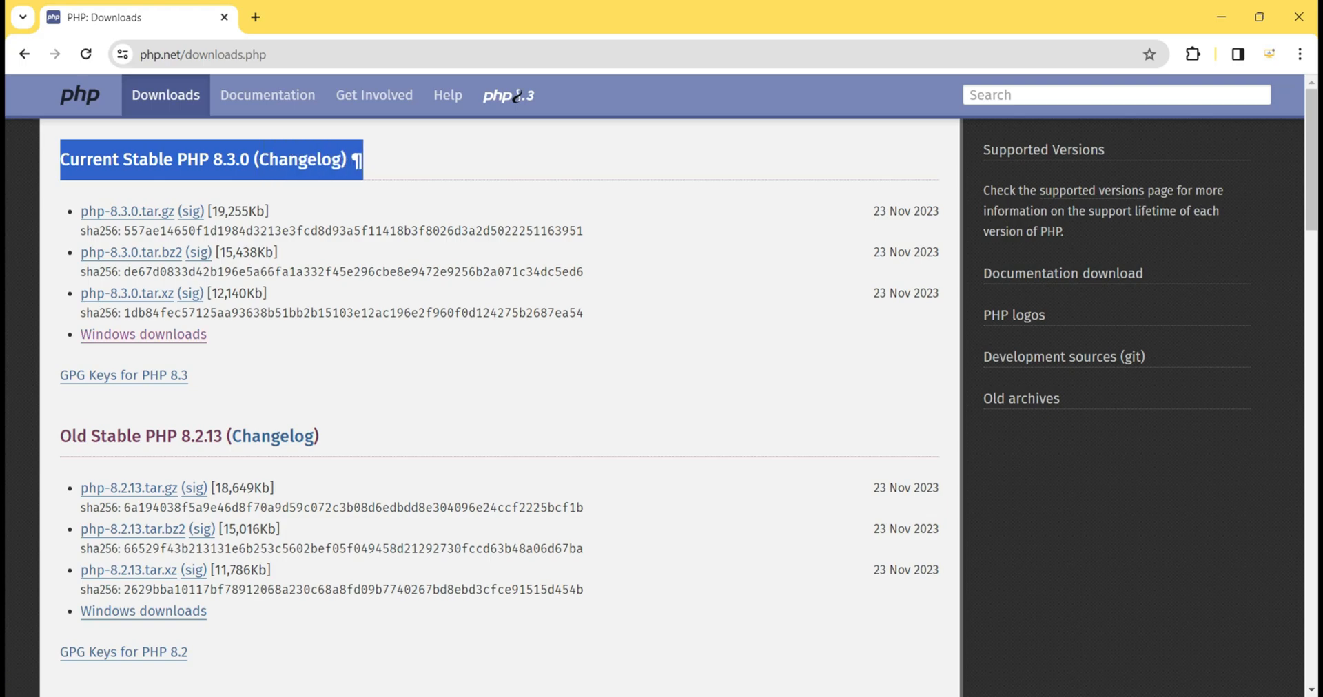
click(143, 334)
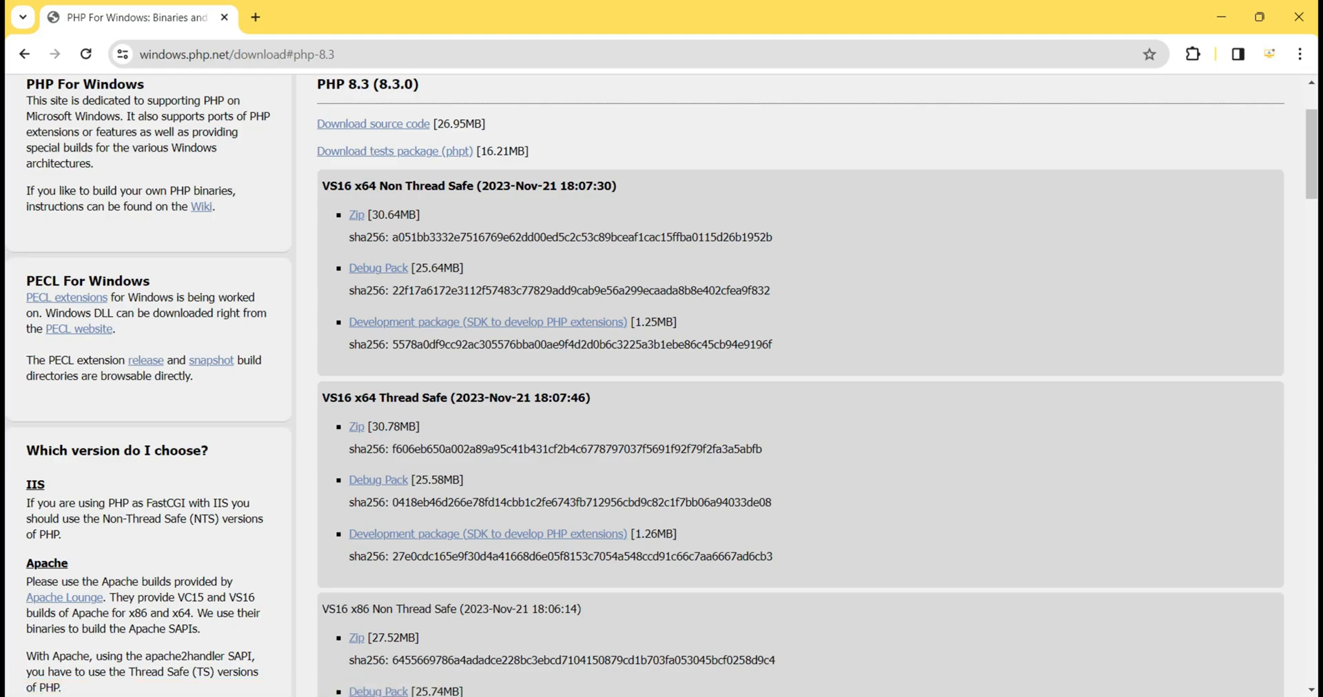
Request the Zip package of the PHP 8.3 VS16 x64 Thread Safe build
scroll(661, 385, up, 2)
scroll(661, 386, down, 7)
scroll(661, 386, up, 6)
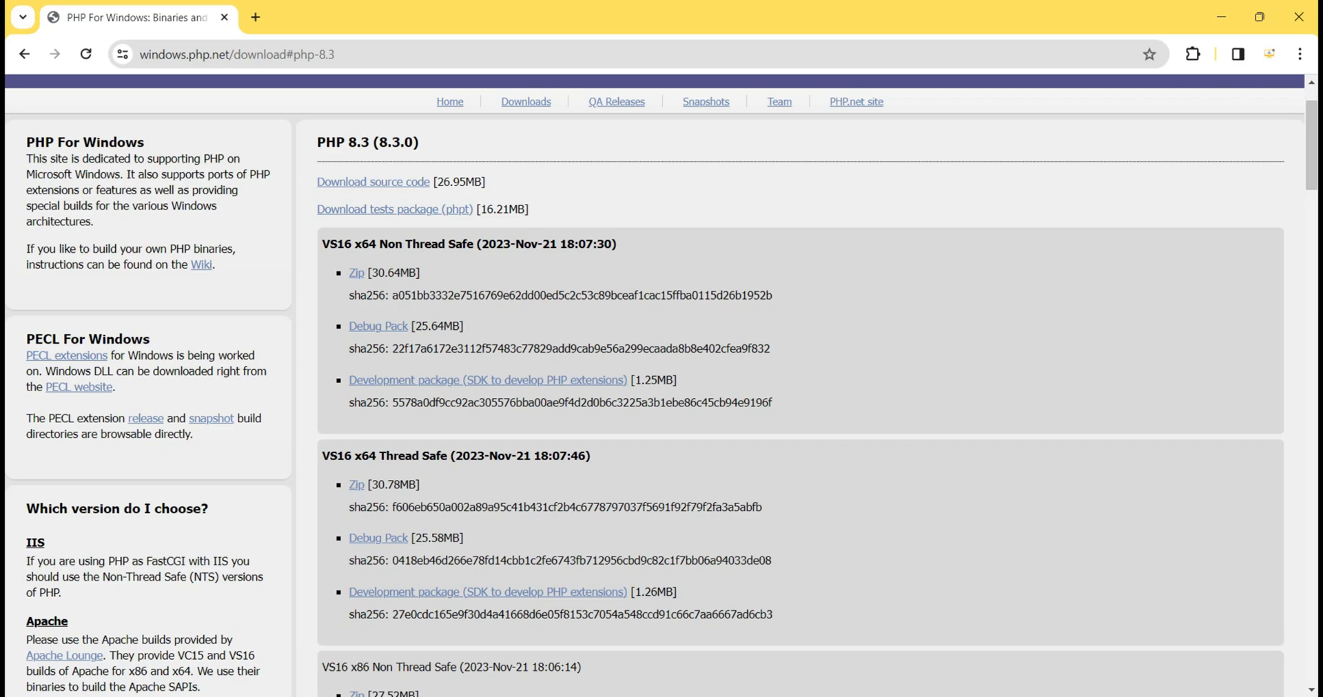
drag(375, 455, 471, 455)
drag(354, 455, 387, 456)
click(357, 484)
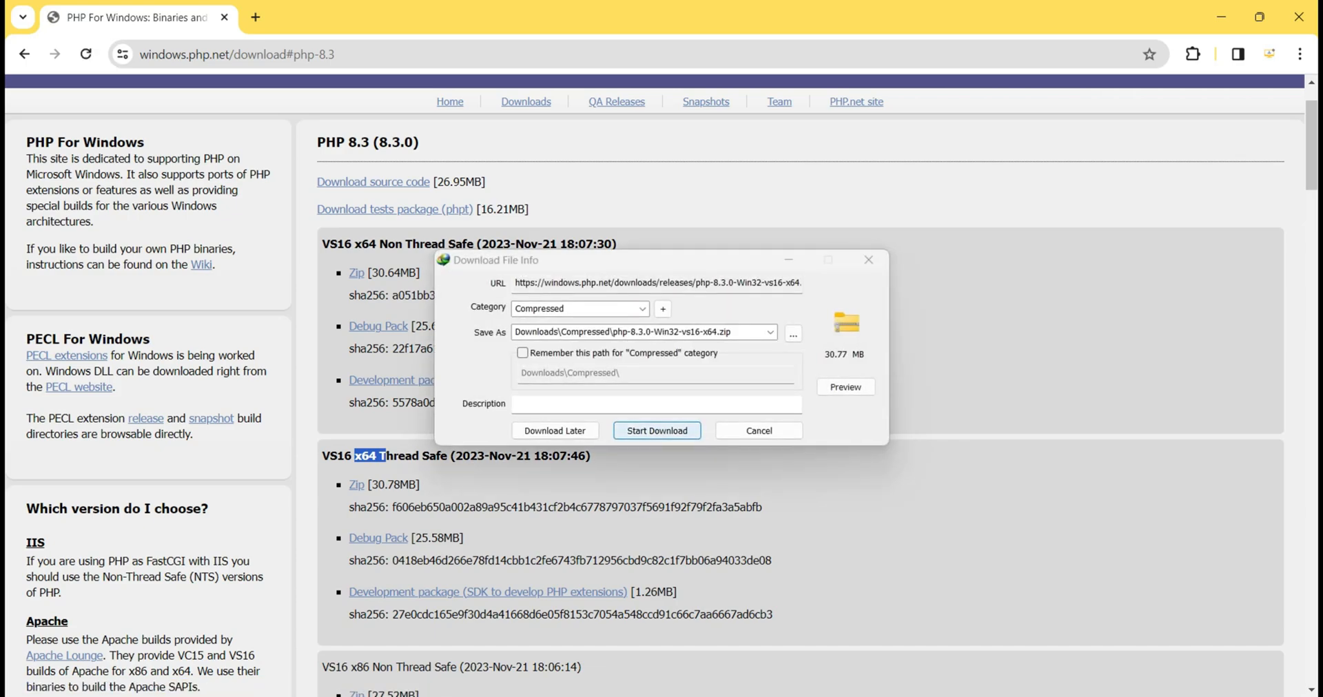
Set the zip's save location to the Desktop, remember this path for the Compressed category, and start the download
click(657, 431)
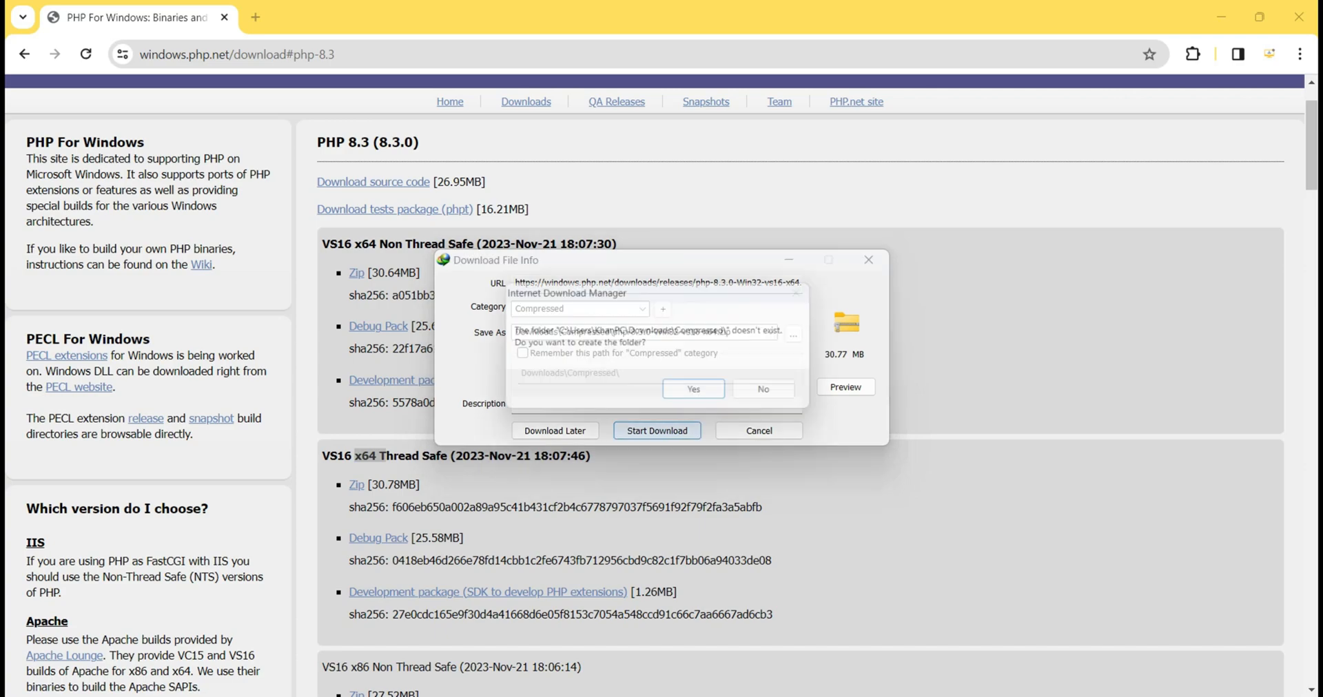
click(775, 394)
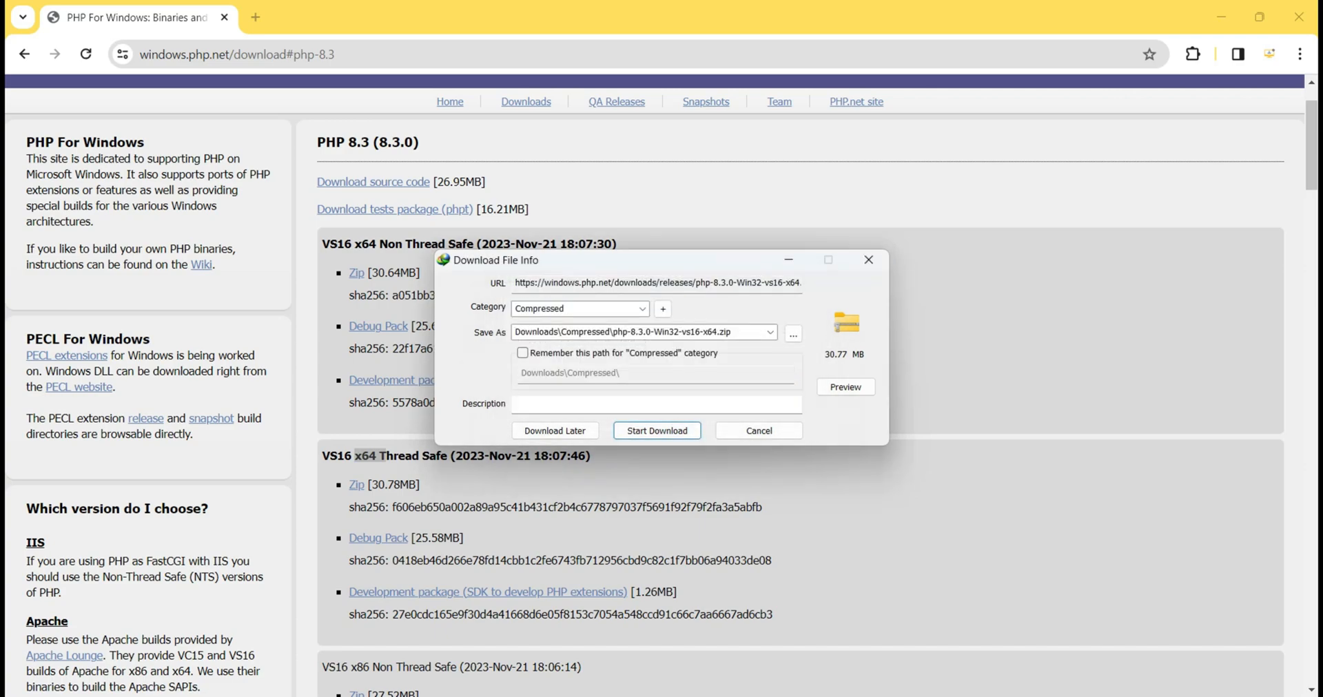
click(522, 353)
click(793, 333)
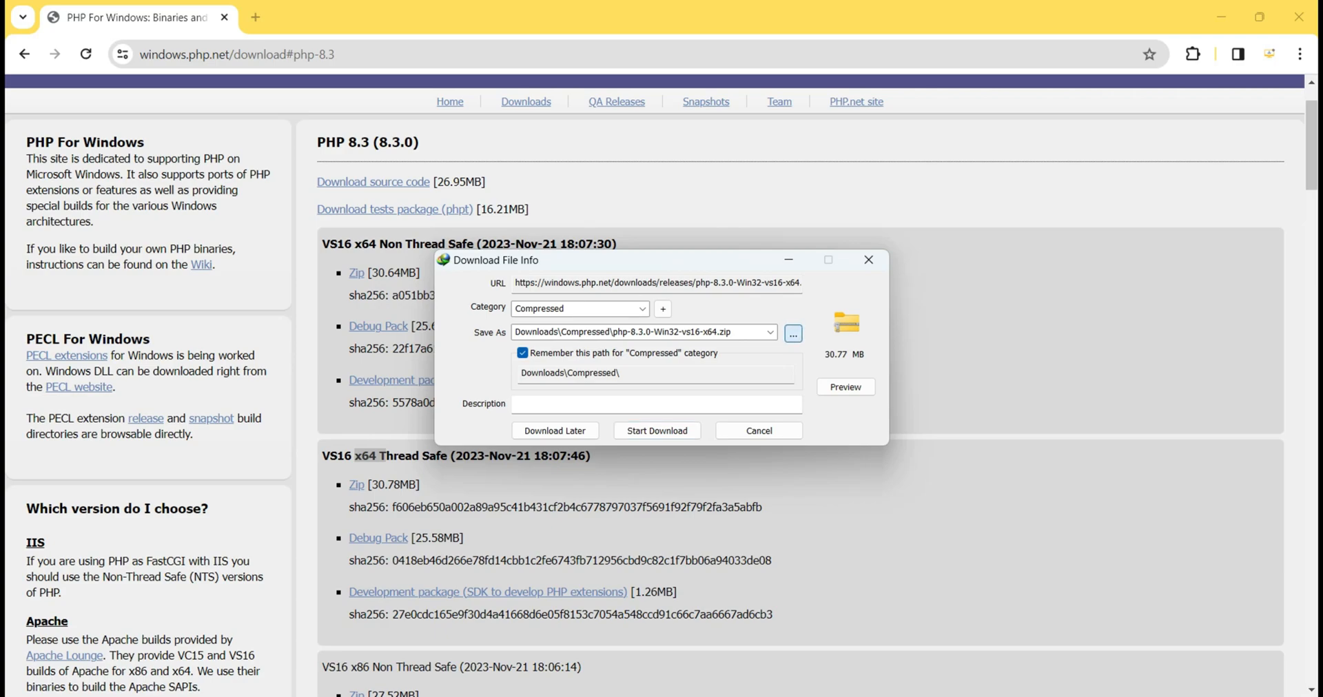
click(506, 398)
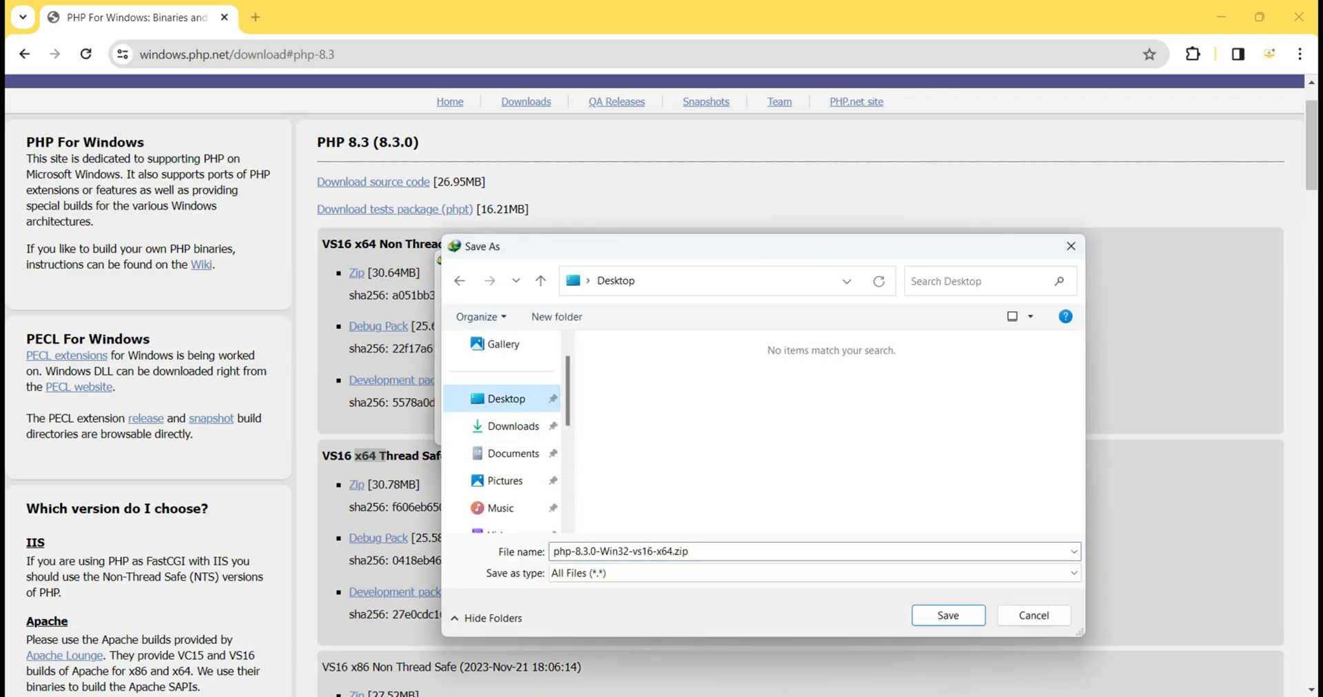
click(948, 615)
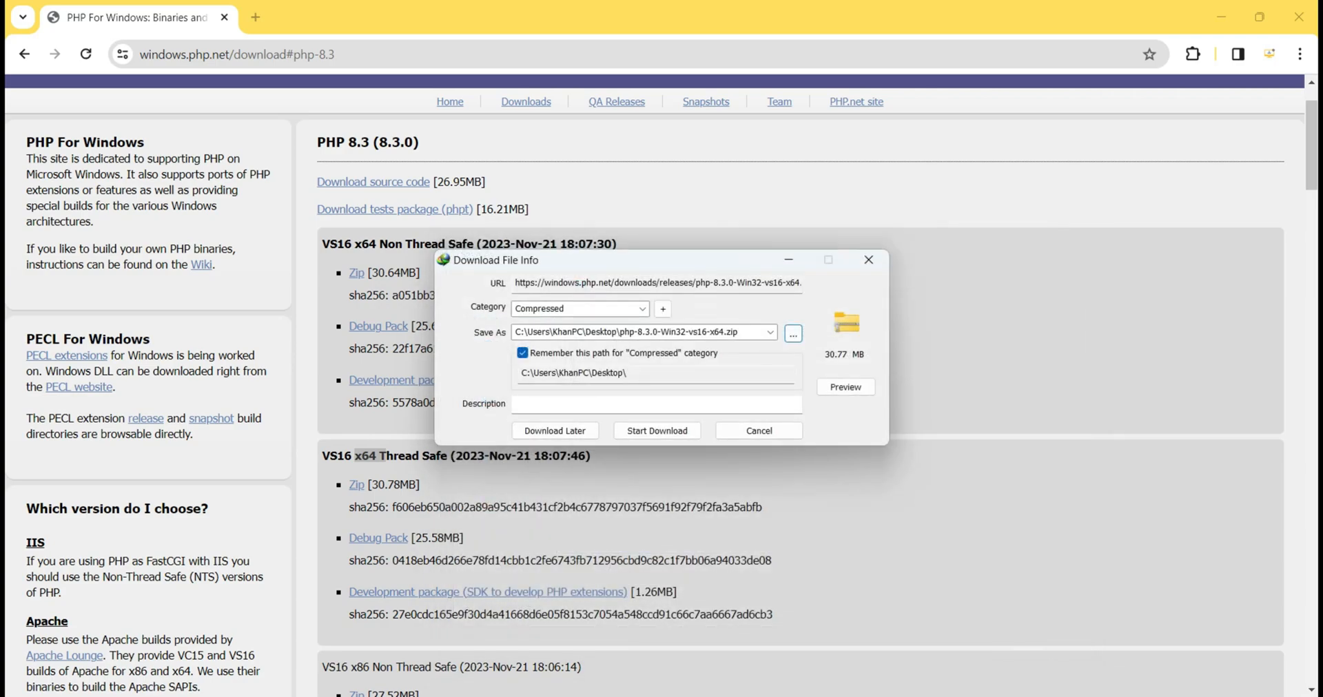
click(658, 431)
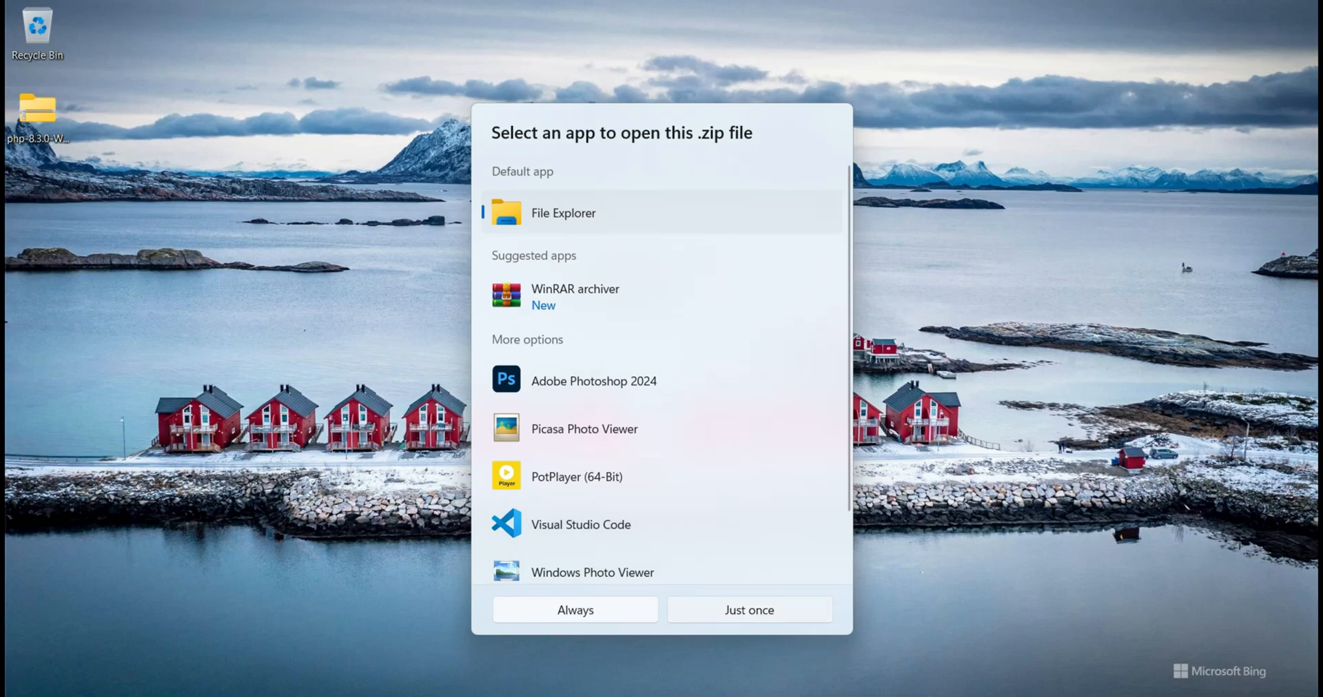
Open the downloaded PHP zip with File Explorer just once and look through its contents
click(748, 609)
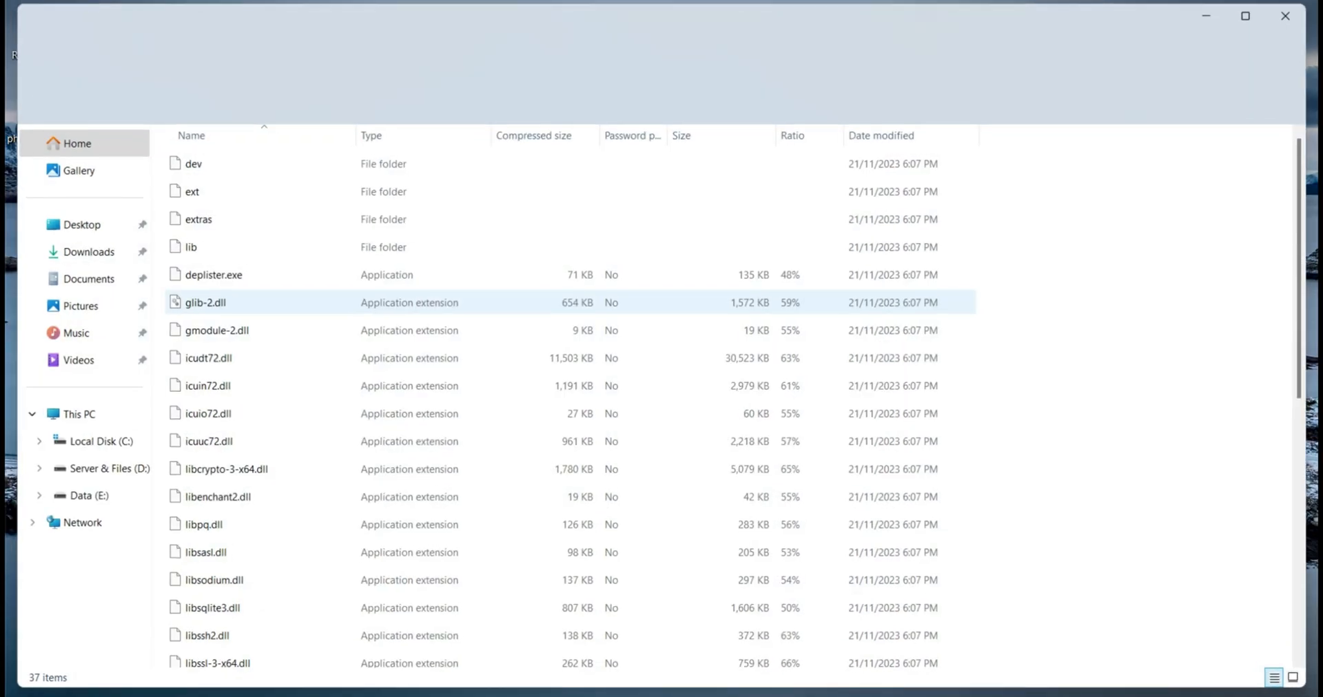
scroll(482, 246, down, 5)
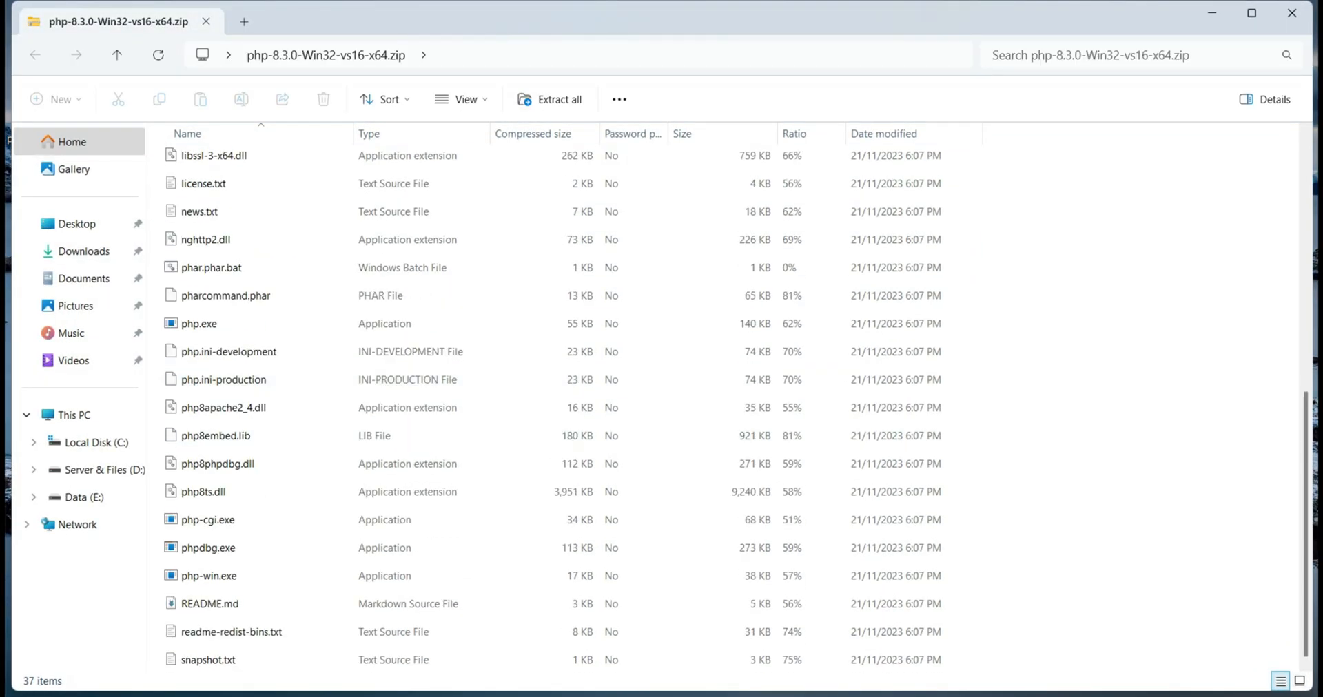
scroll(483, 526, up, 5)
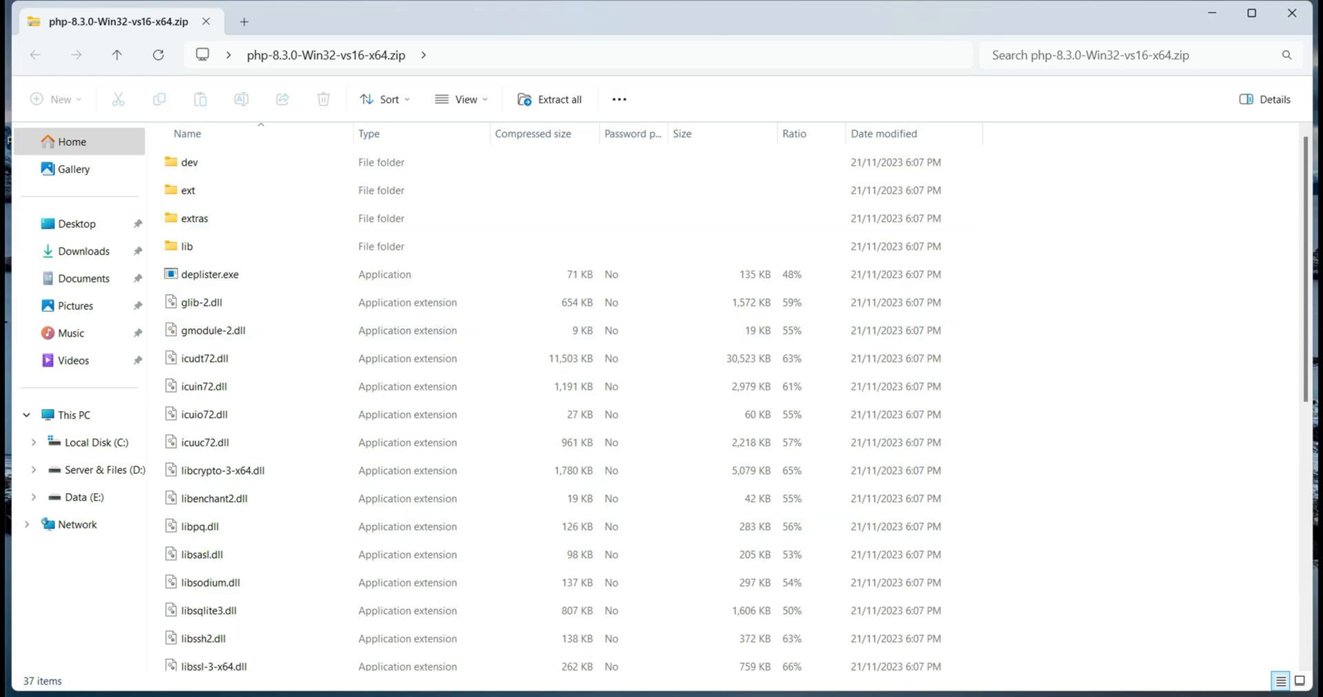
Copy all files and folders in the php-8.3.0-Win32-vs16-x64.zip archive
drag(1134, 213, 165, 675)
scroll(569, 406, up, 10)
key(ctrl+a)
key(shift+F10)
key(c)
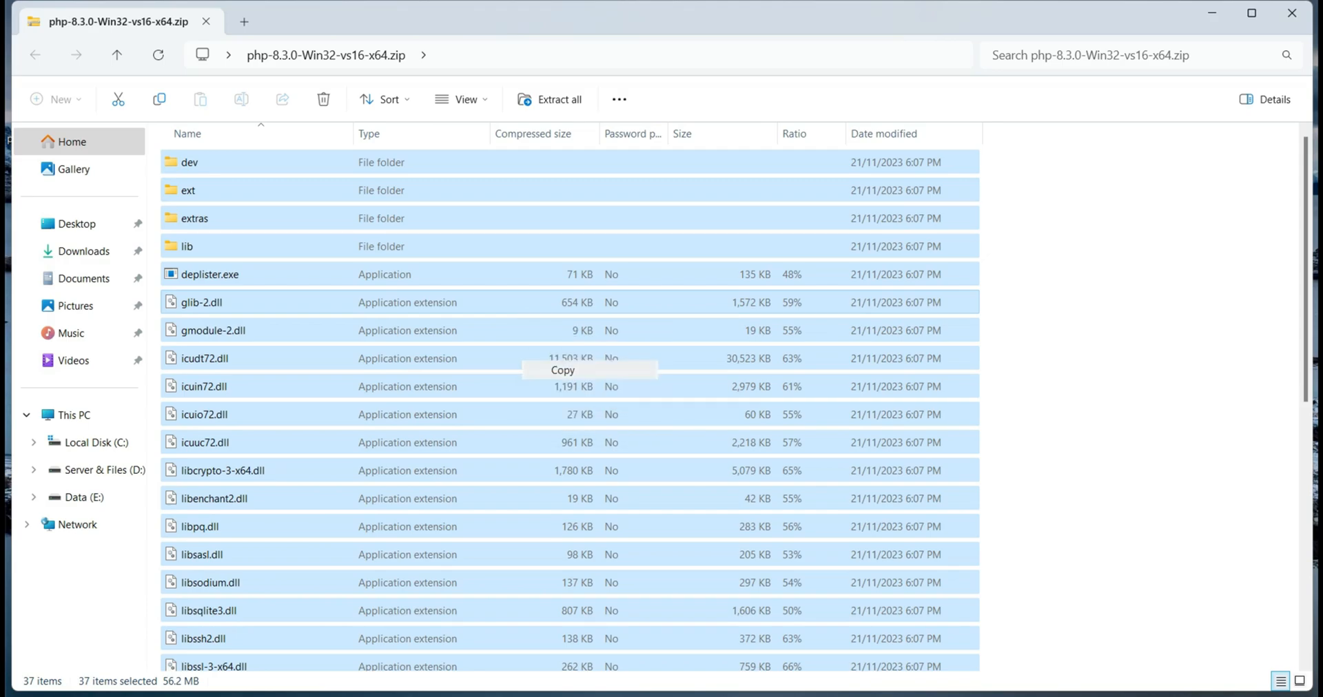
Open Local Disk (C:) in a separate File Explorer tab and create a folder named PHP there
key(ctrl+t)
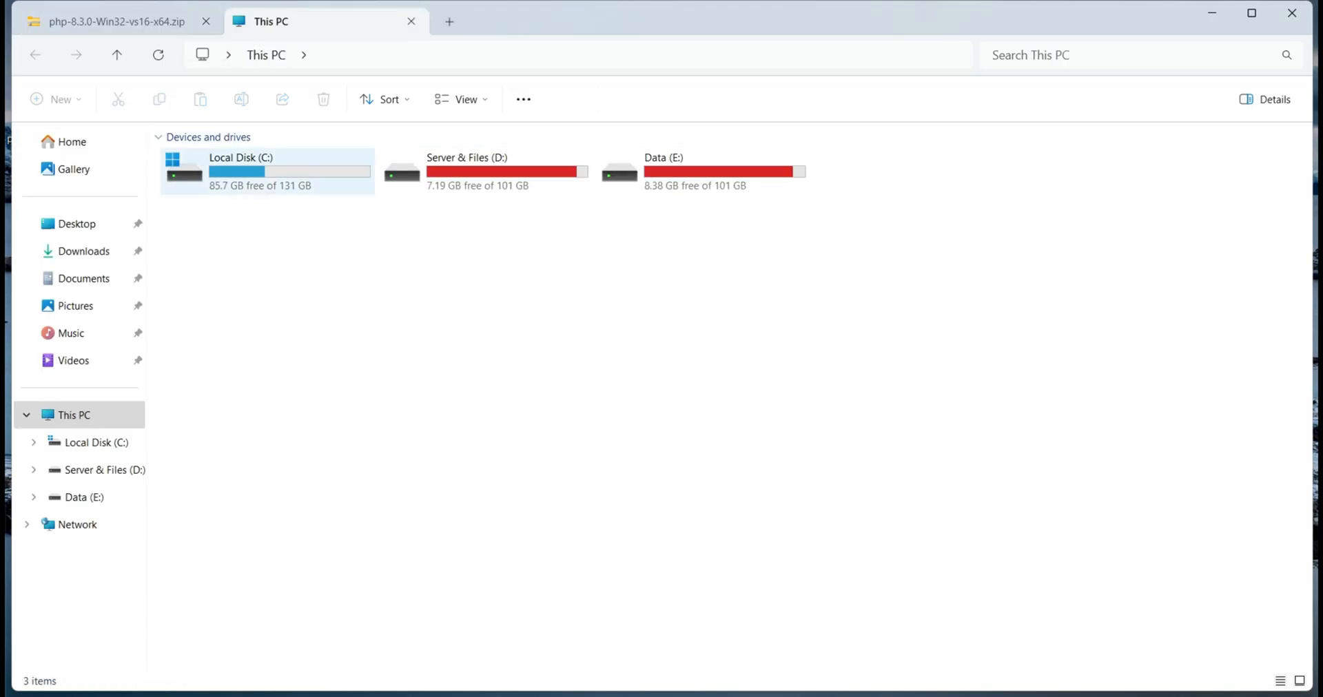
key(Return)
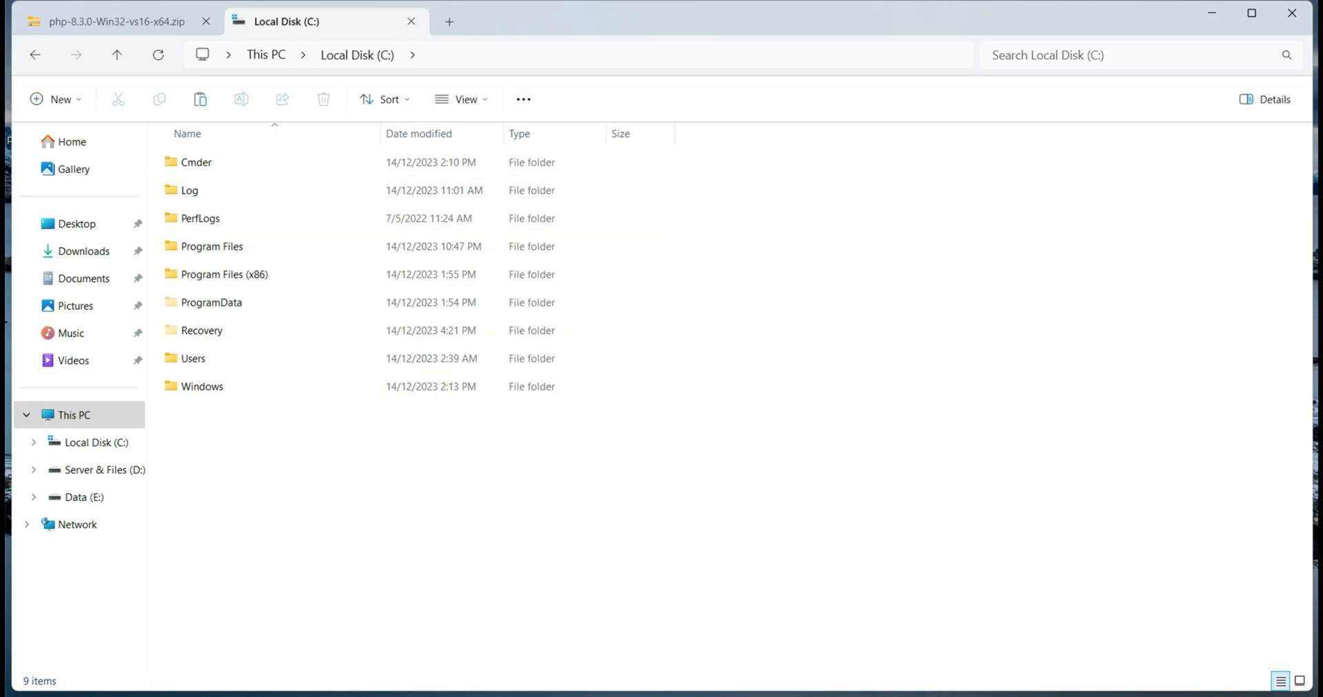
right_click(303, 259)
mouse_move(482, 476)
click(590, 480)
text(PHP)
key(Return)
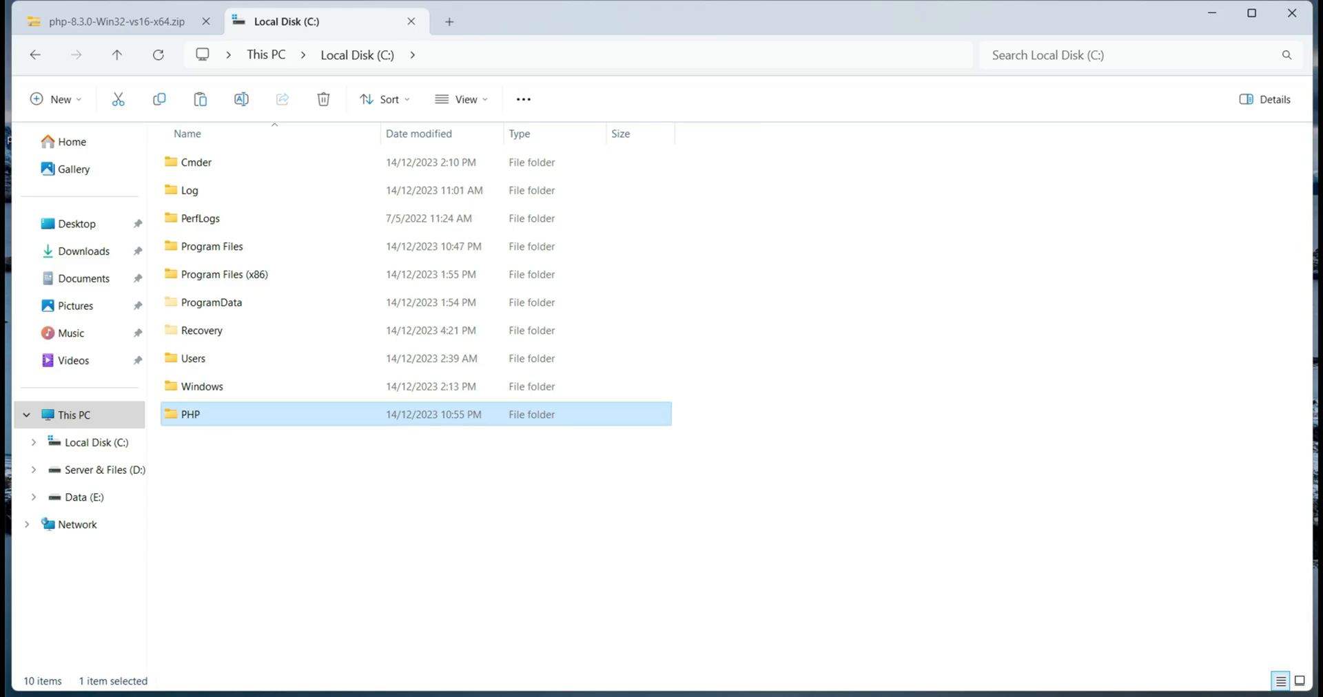
Paste the copied archive contents into the PHP folder on drive C
key(Return)
right_click(460, 273)
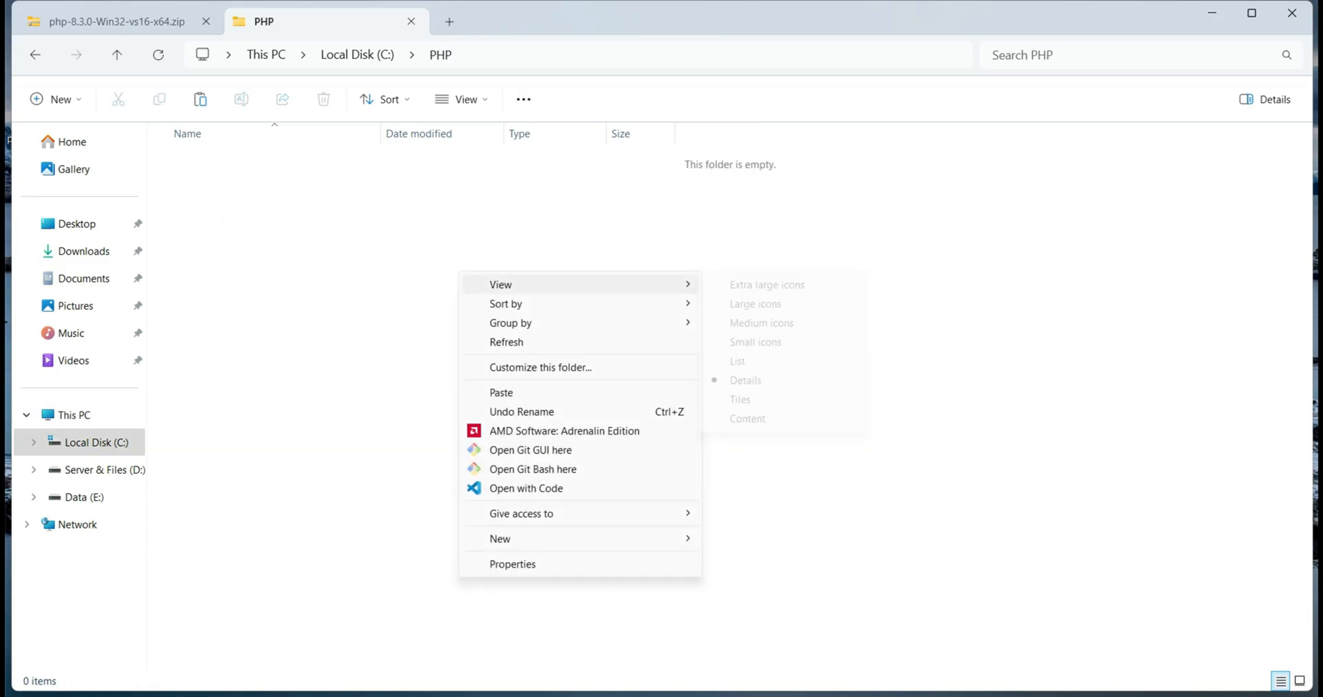
click(501, 392)
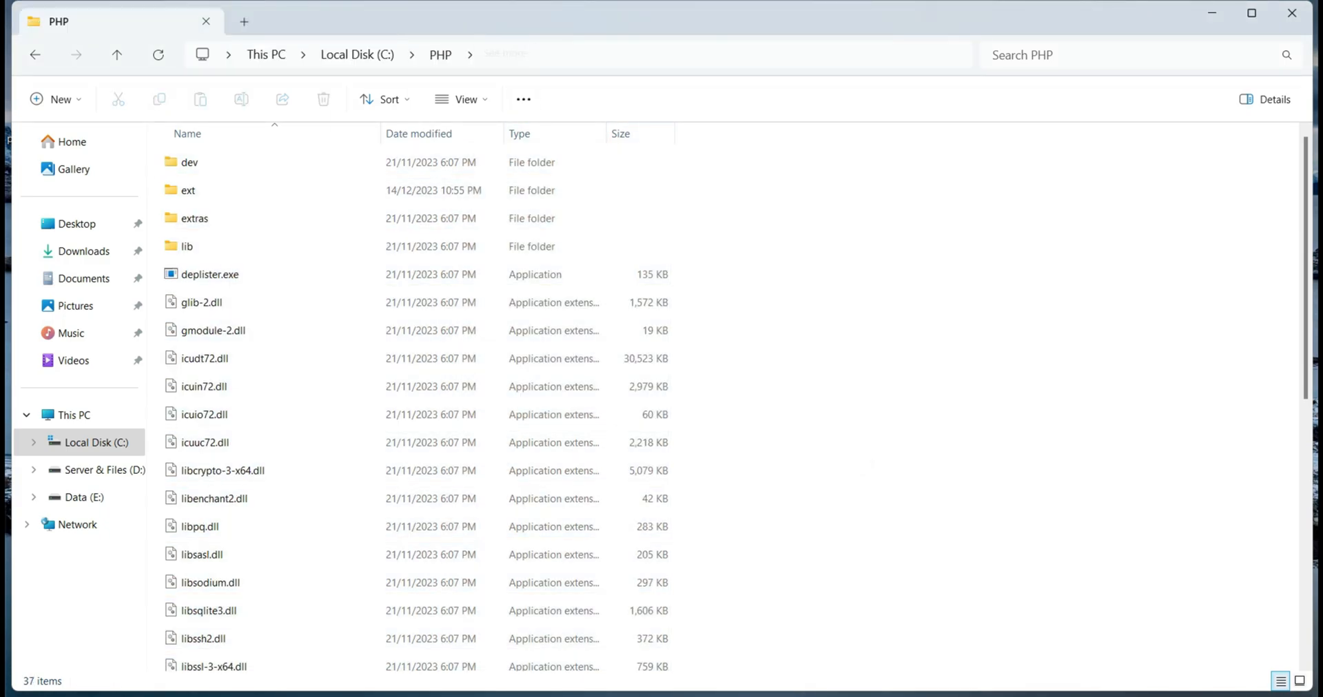
Copy the path of the PHP folder, C:\PHP, to the clipboard
click(562, 55)
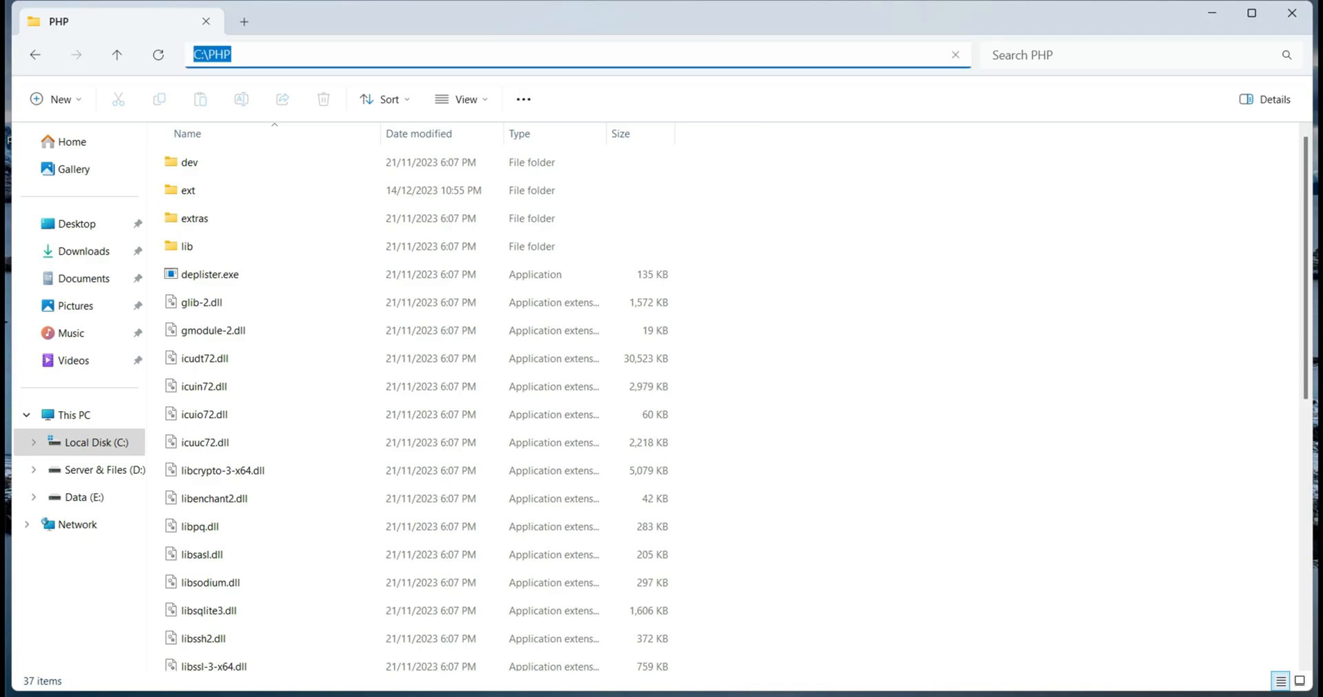
right_click(562, 61)
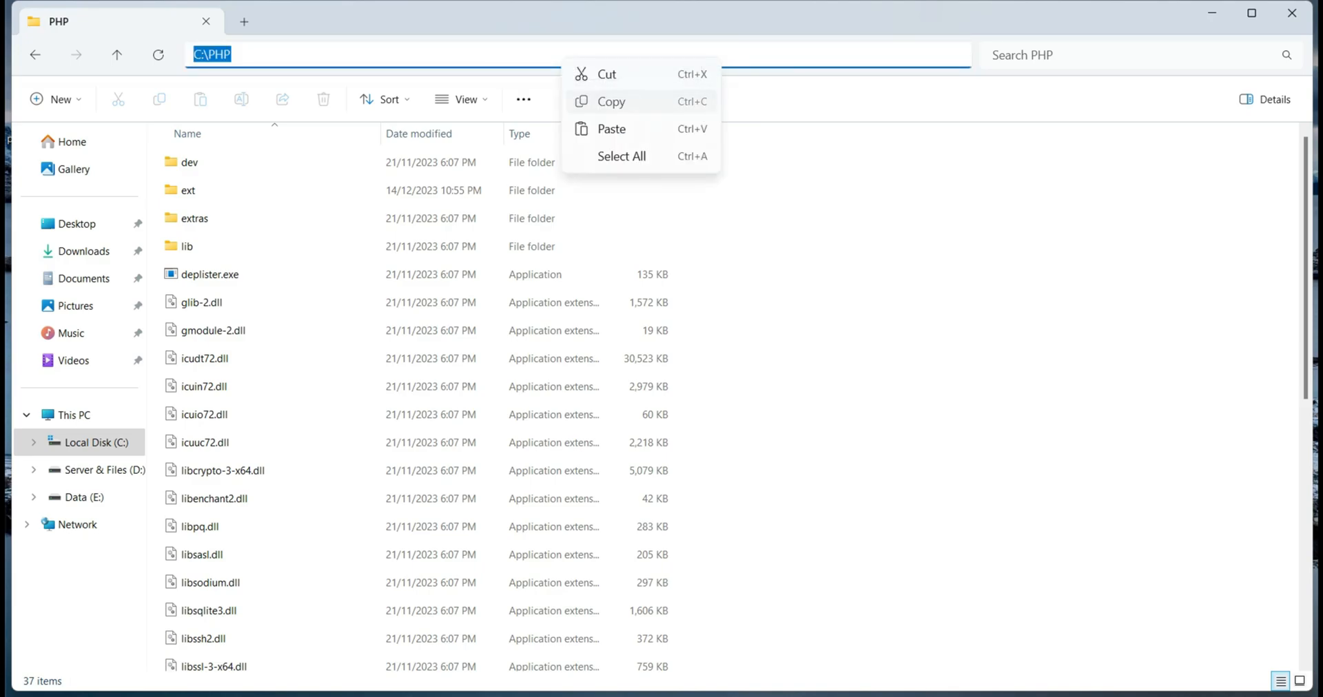
click(609, 101)
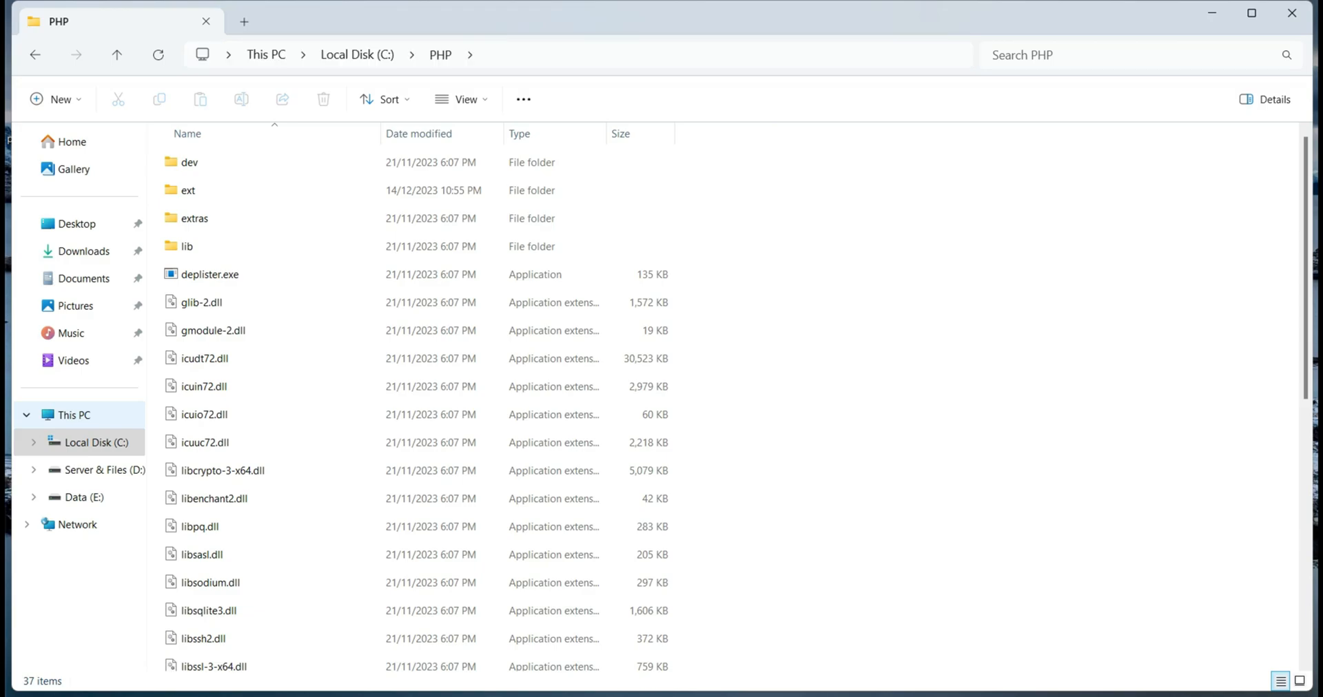
Open this PC's properties and go through the advanced system settings to the environment variables
right_click(83, 415)
click(131, 401)
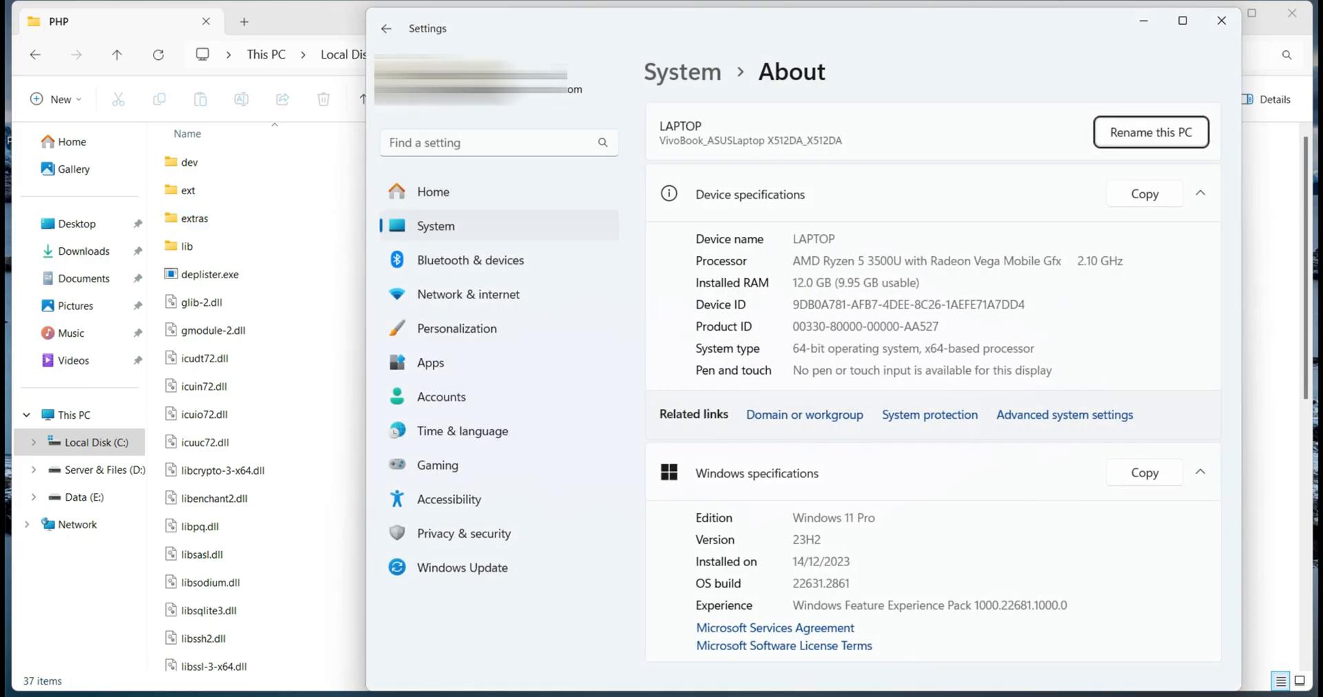
key(super+Up)
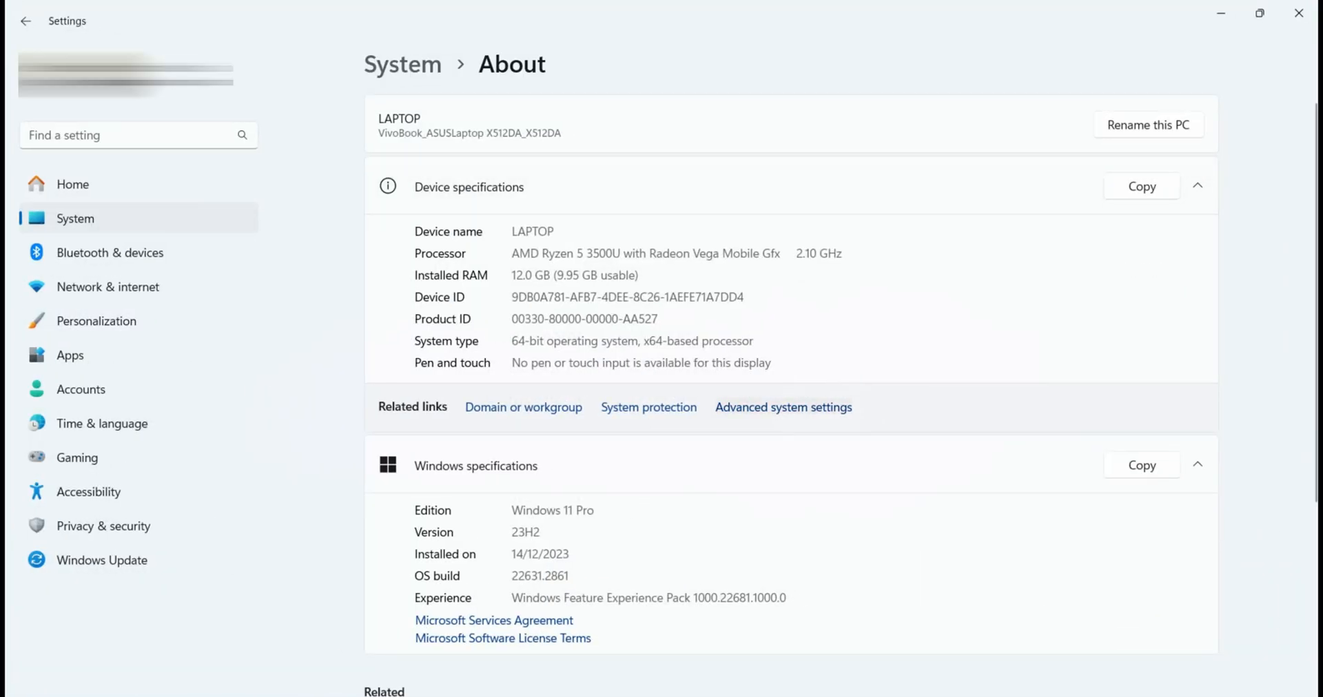
click(783, 407)
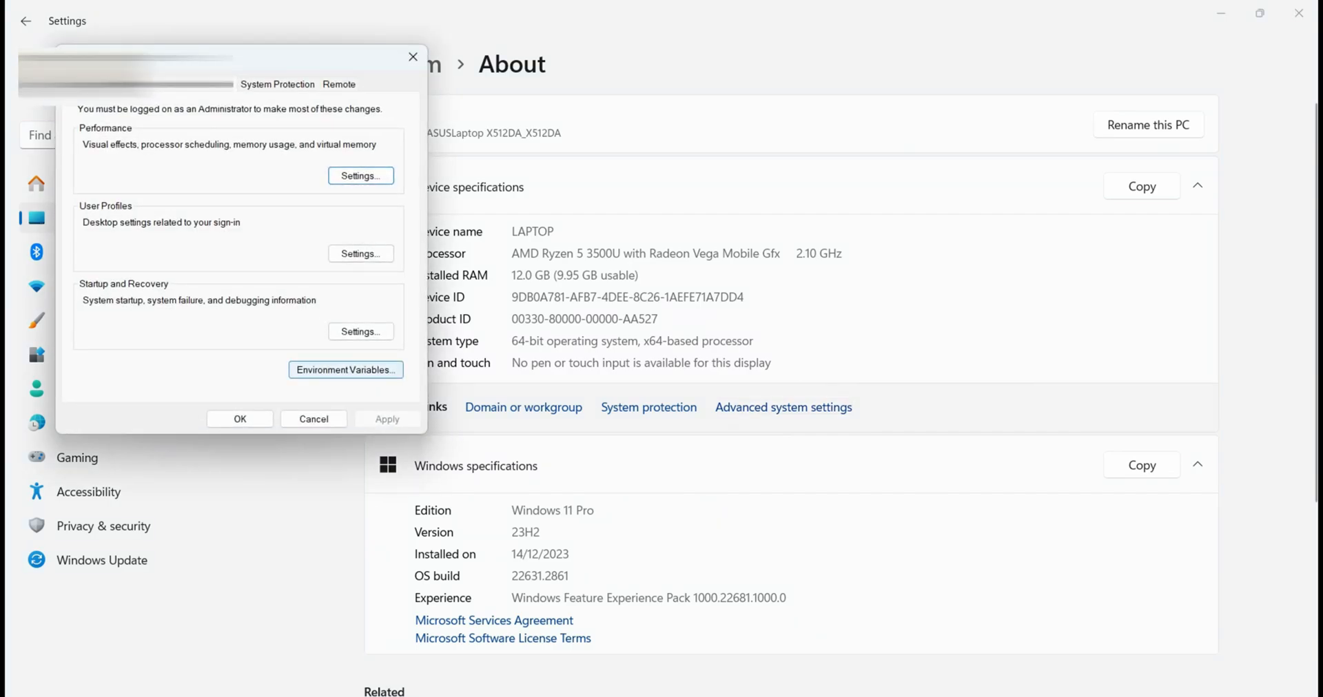
click(345, 370)
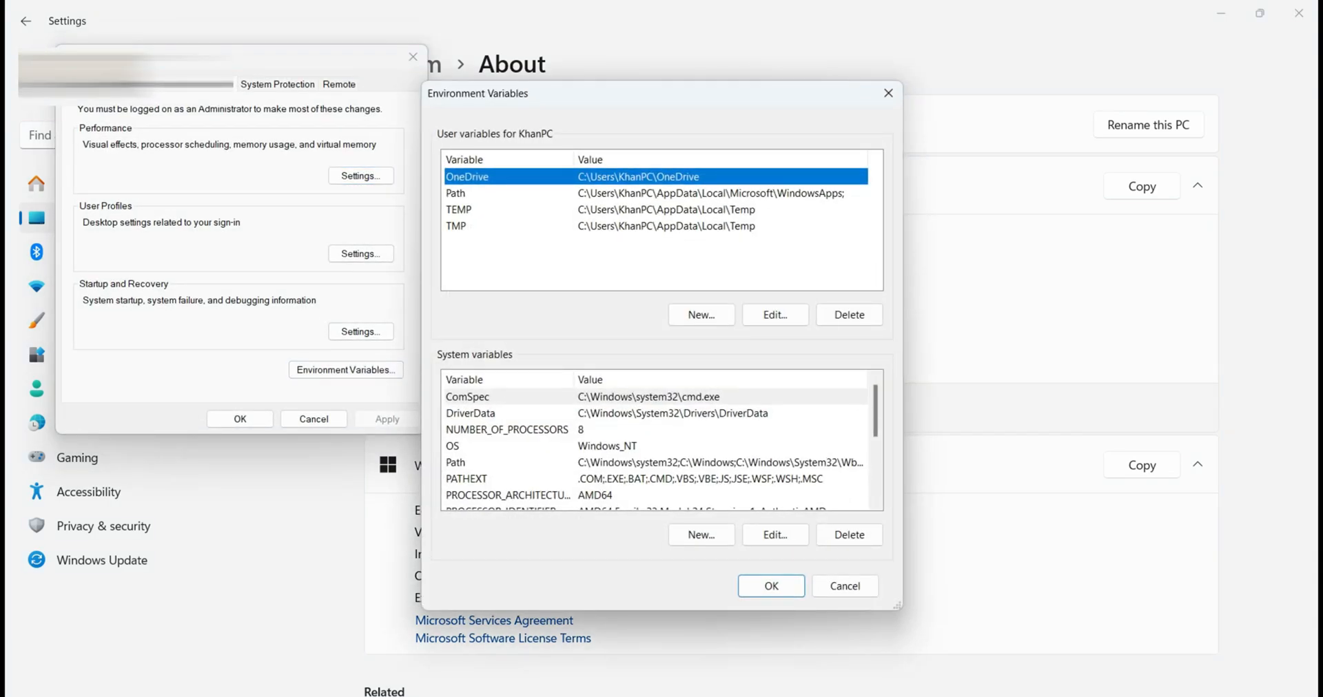
Add the copied folder path C:\PHP as a new entry in the system Path variable and confirm the edited list
scroll(654, 441, down, 3)
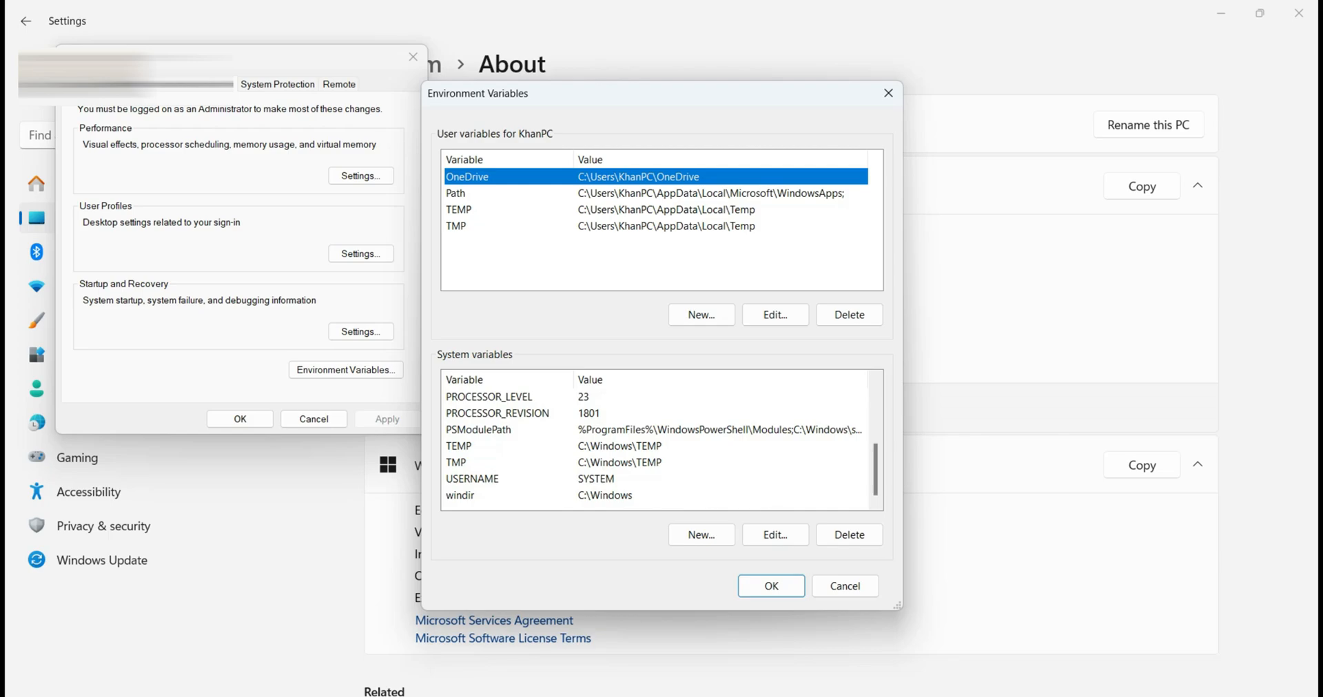
scroll(654, 441, up, 3)
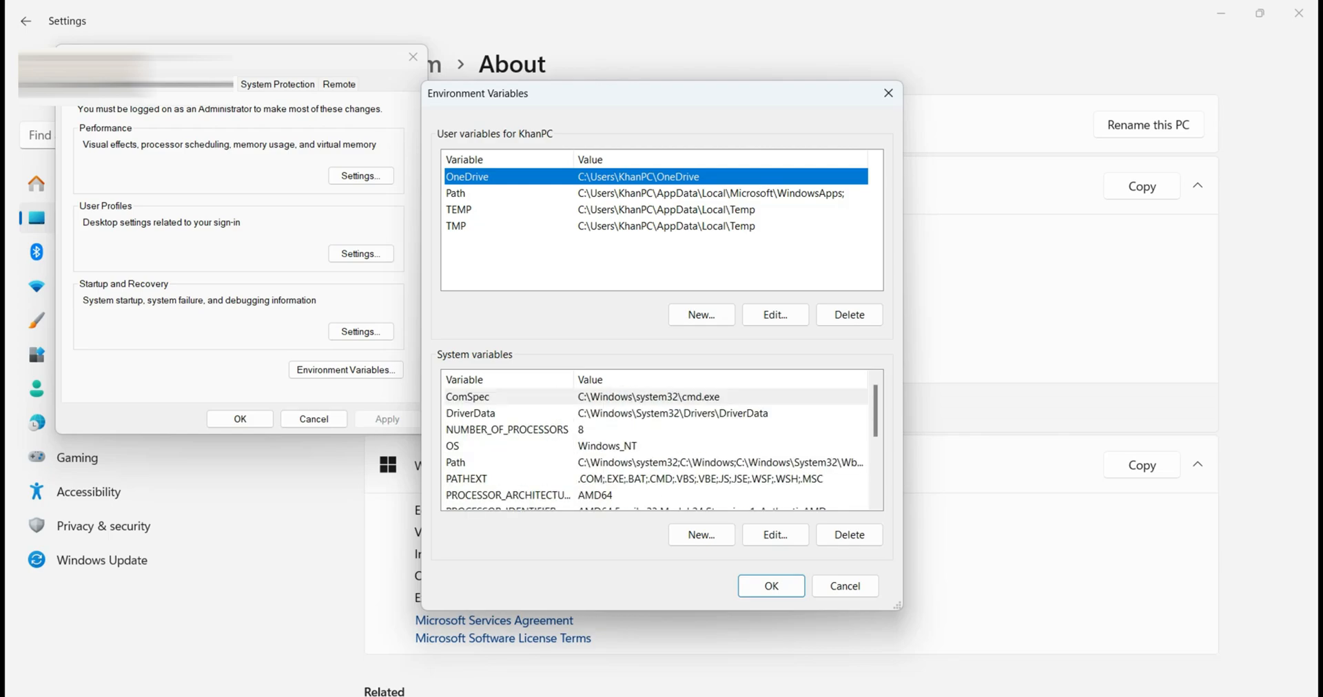
double_click(476, 463)
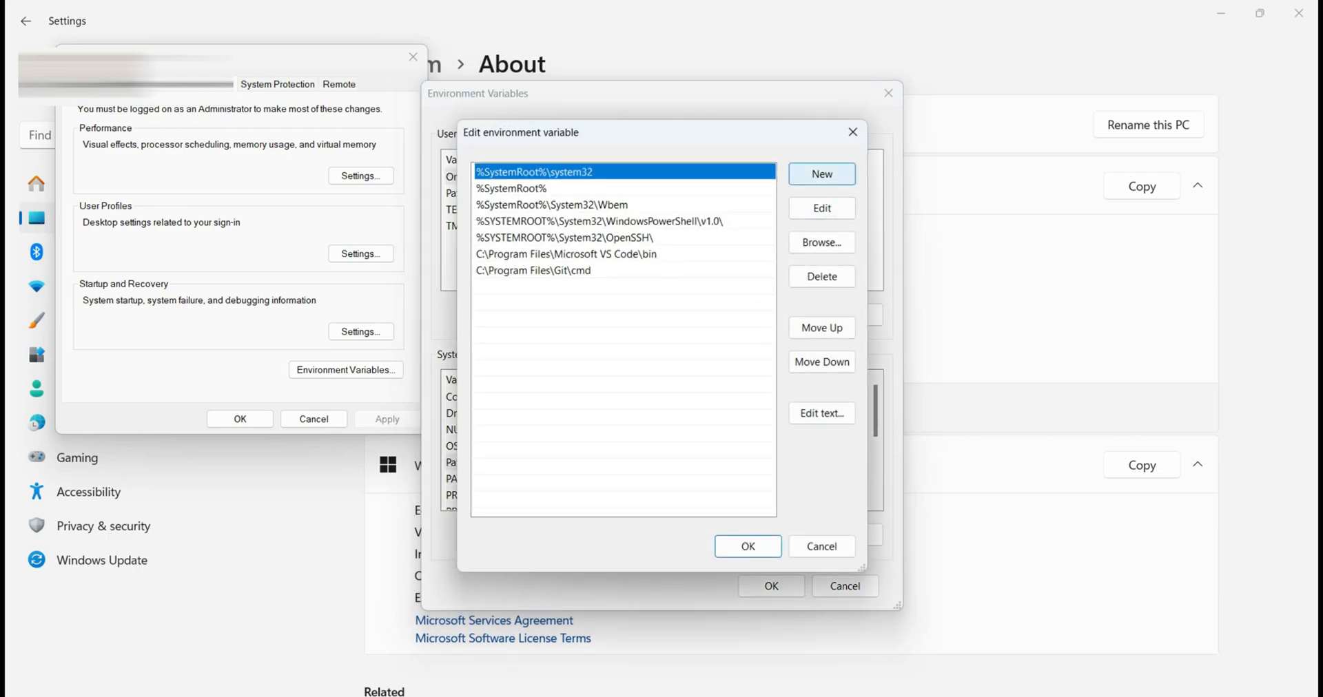
key(alt+n)
right_click(482, 286)
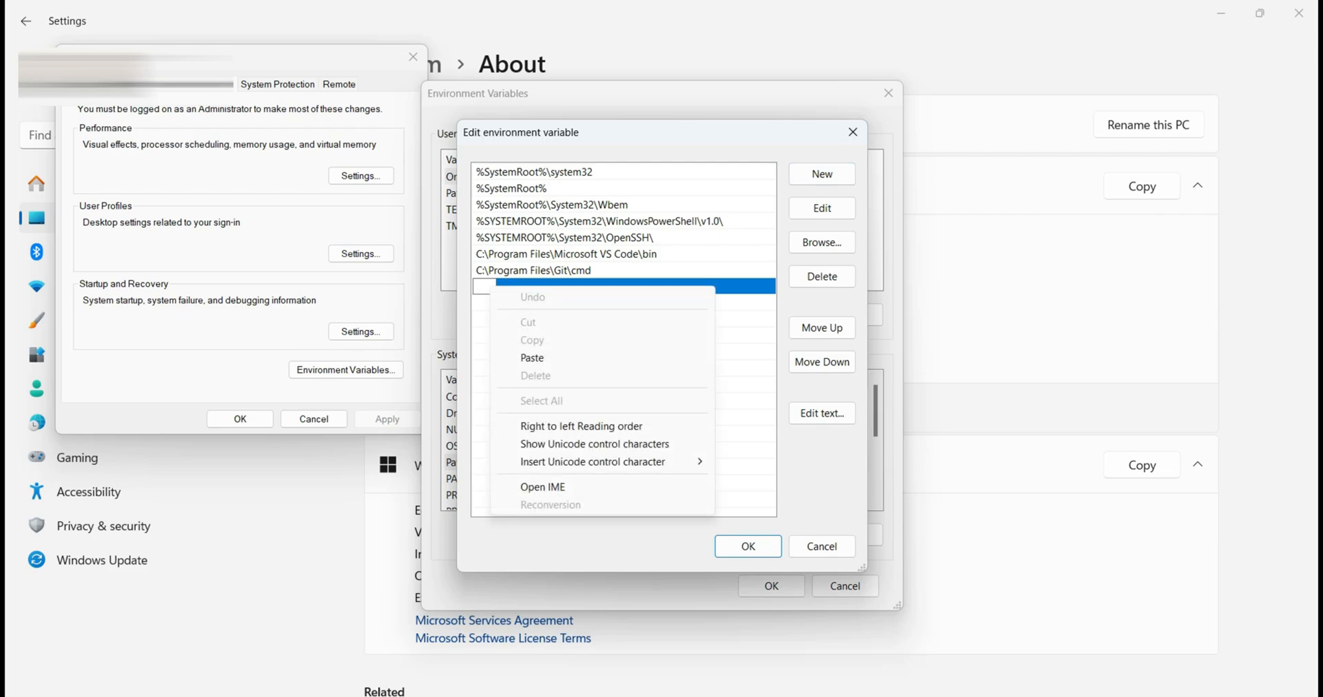
click(531, 357)
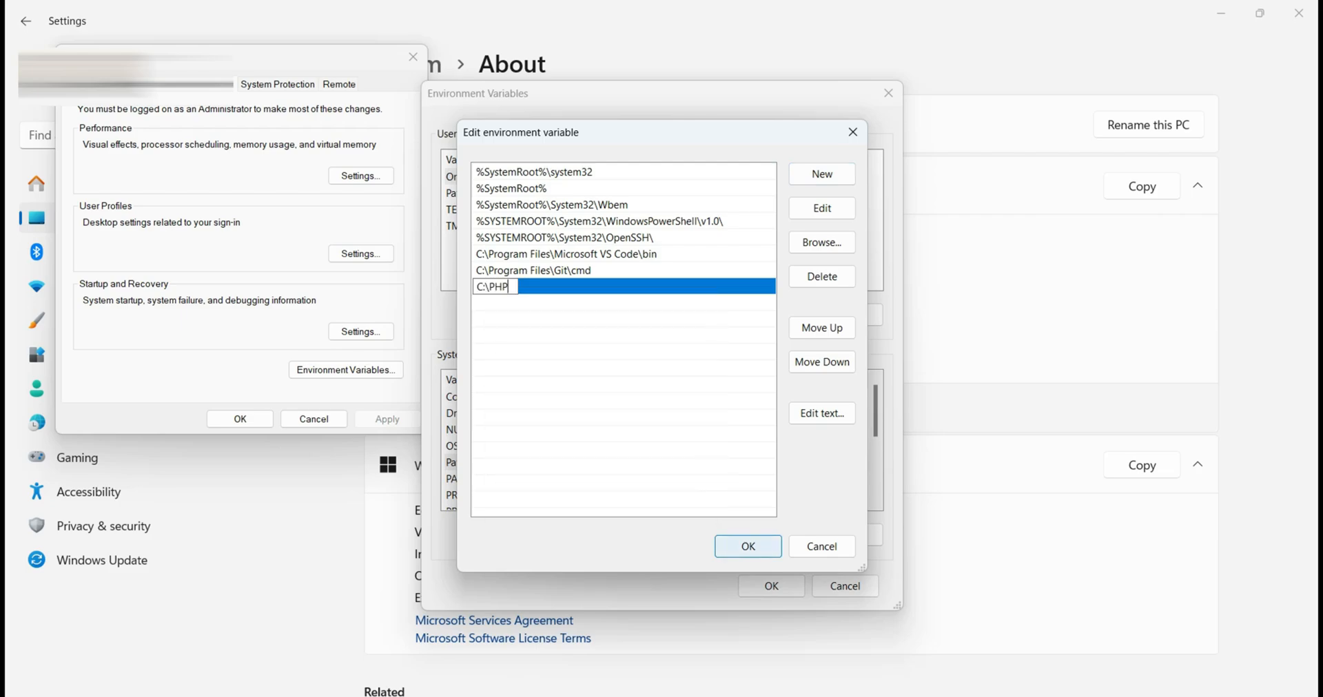
key(Return)
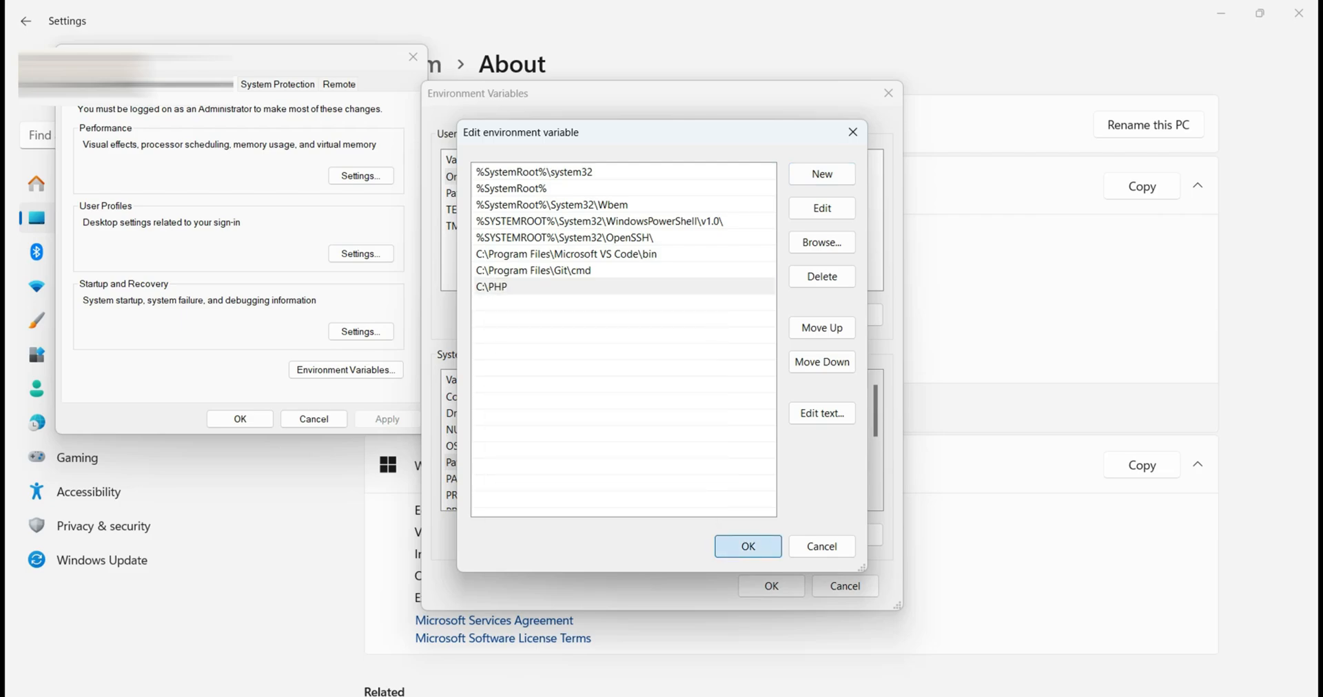
key(Return)
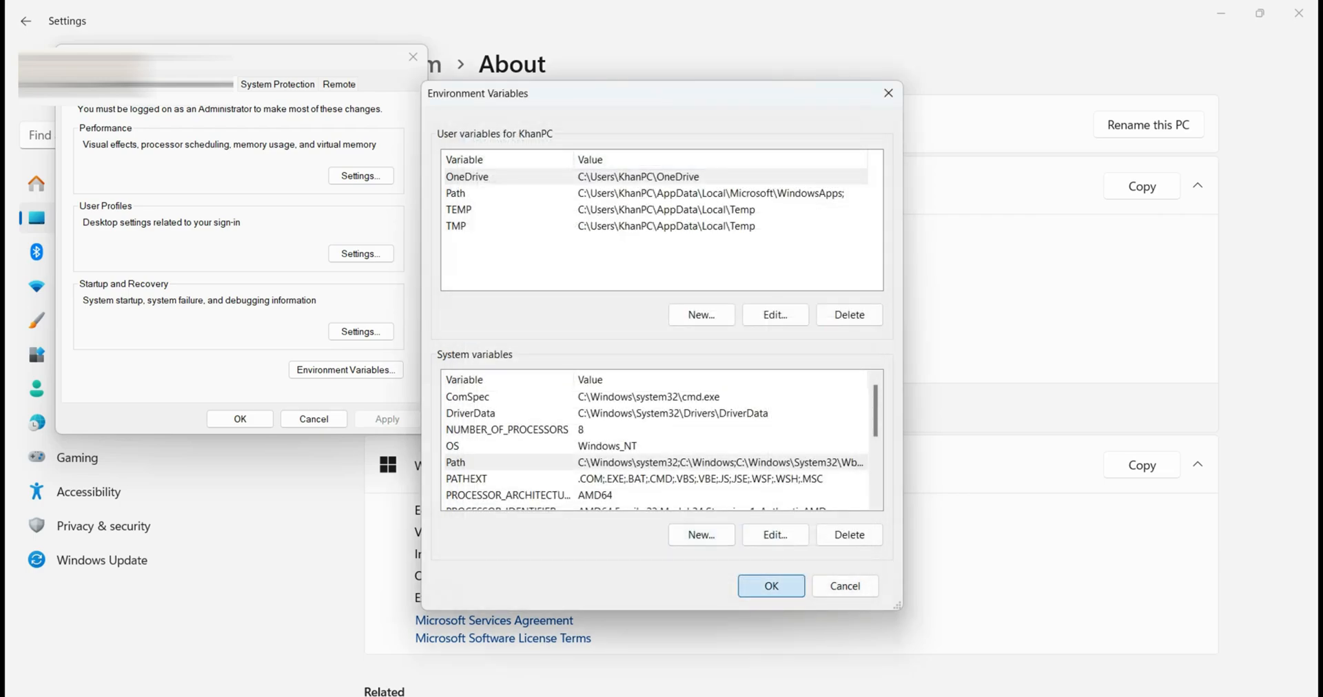
Save the environment variables and system properties, and close the Settings and File Explorer windows
click(771, 586)
click(240, 419)
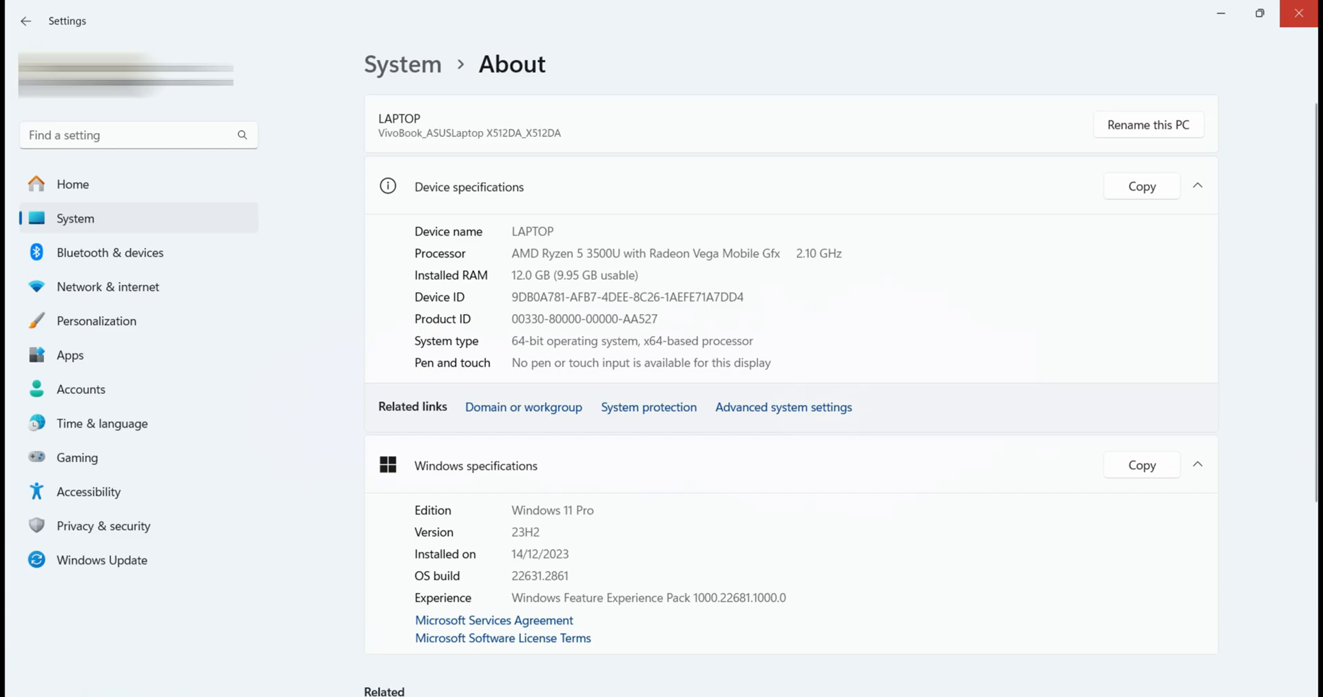
click(1298, 13)
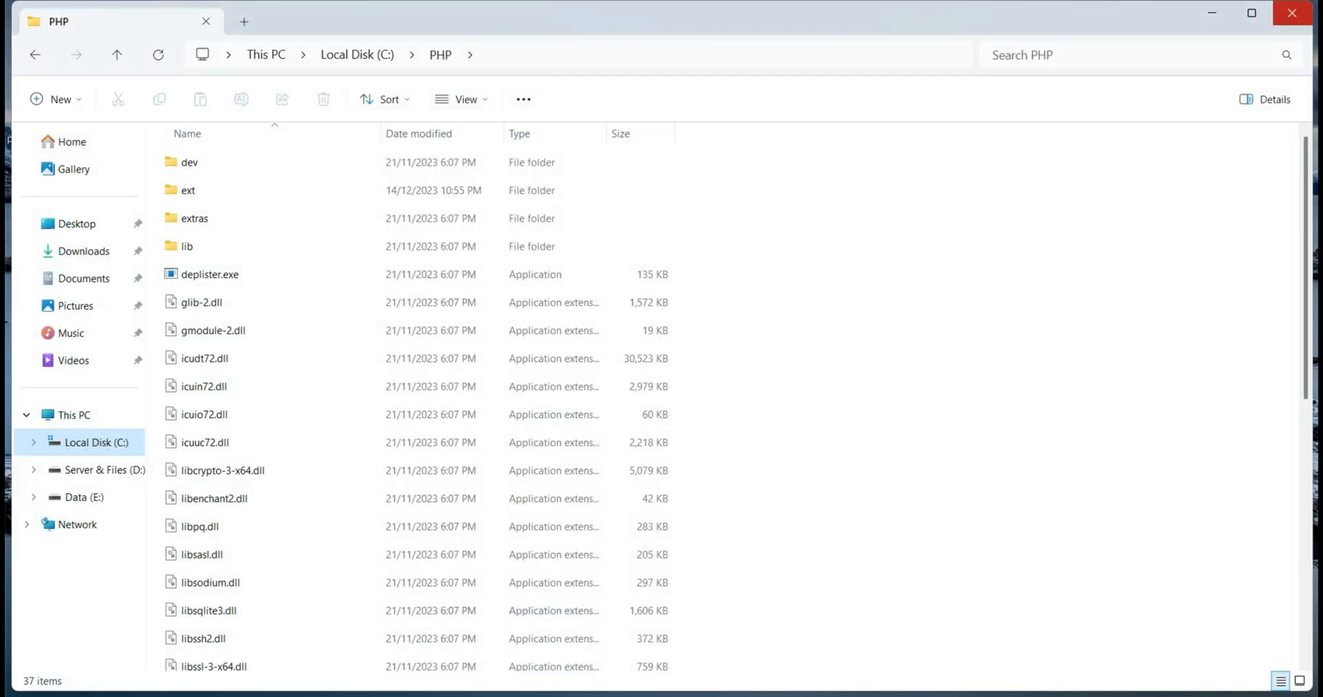
click(1292, 12)
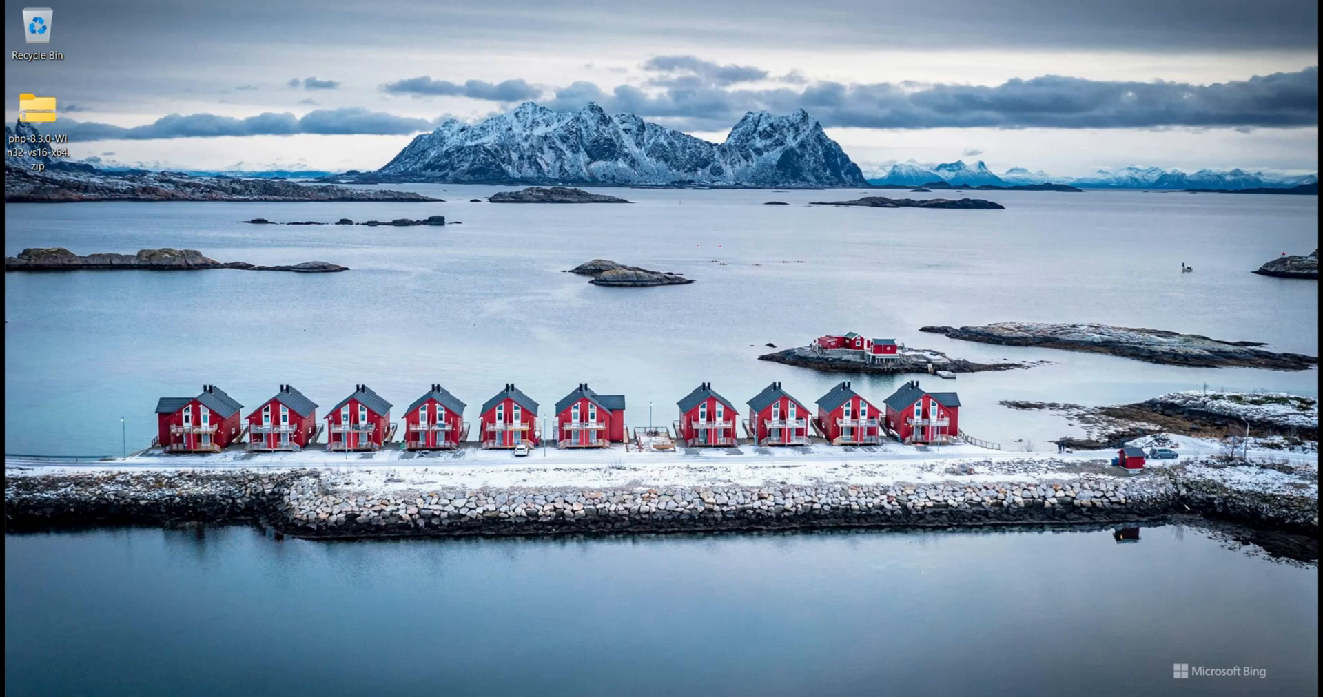
Open a PowerShell window from the desktop and check the installed PHP version with php -v
right_click(517, 99)
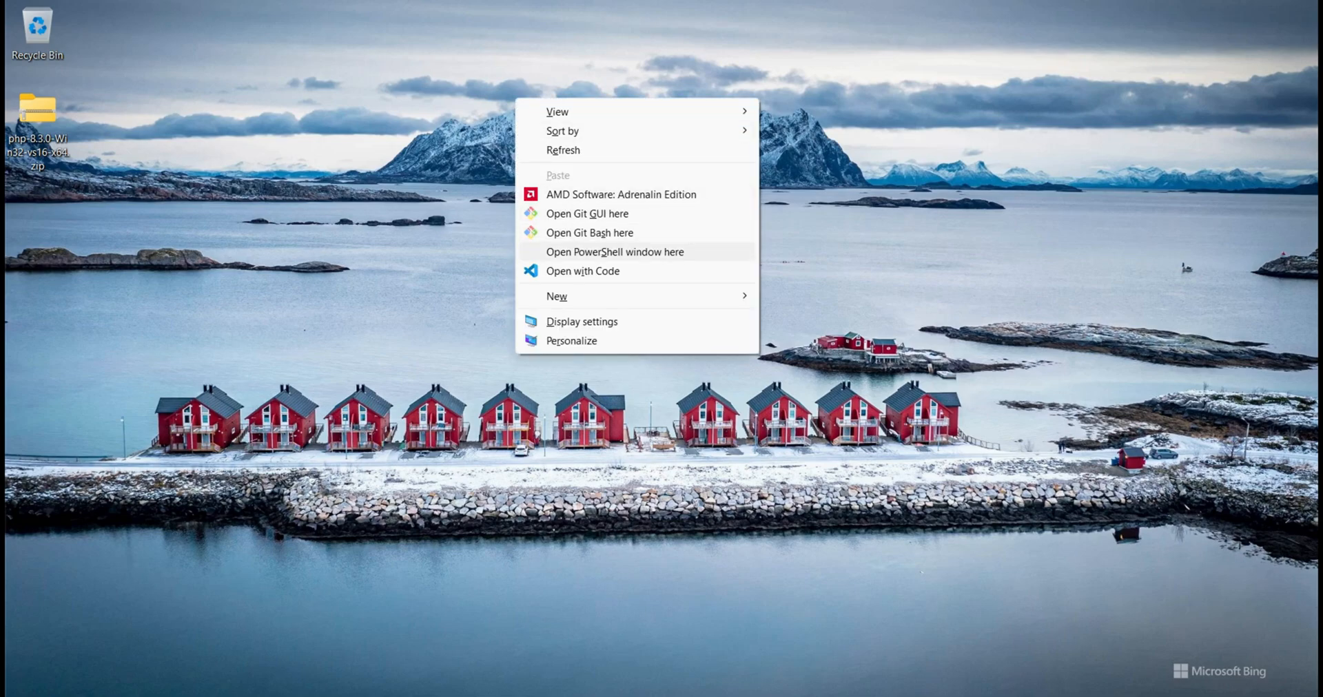
click(615, 252)
drag(402, 81, 523, 57)
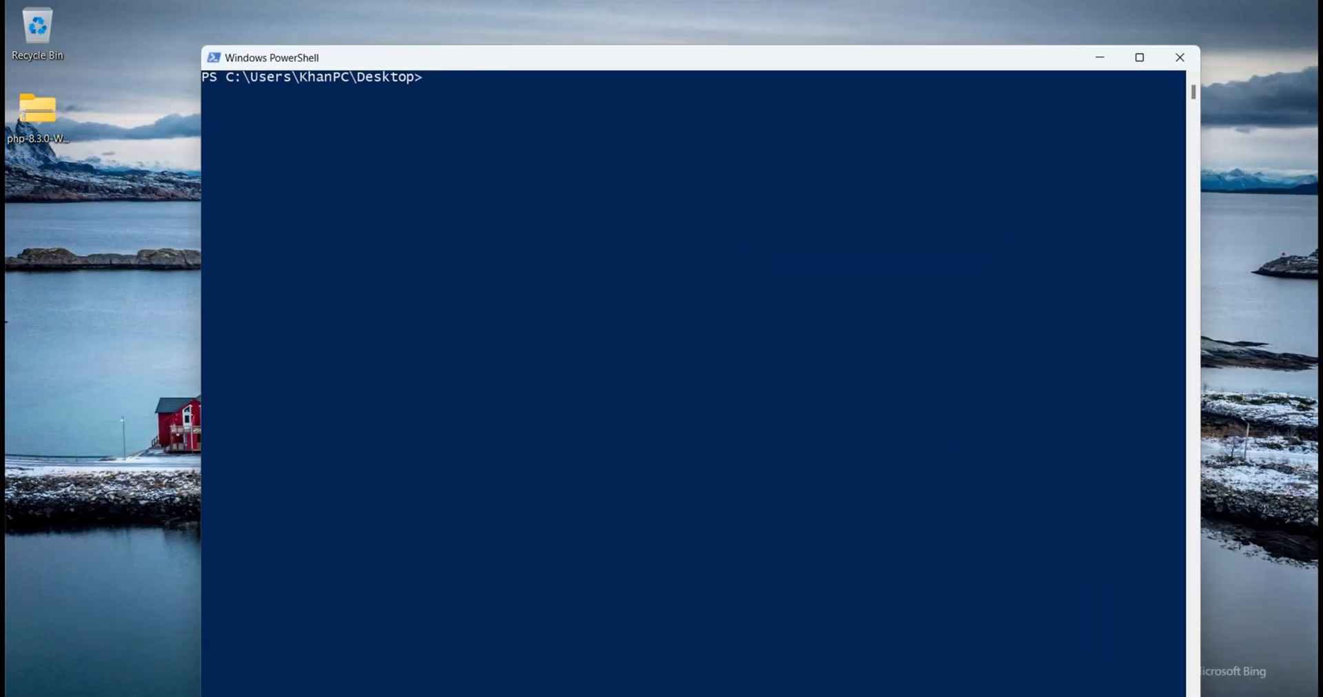
text(php -v)
key(Return)
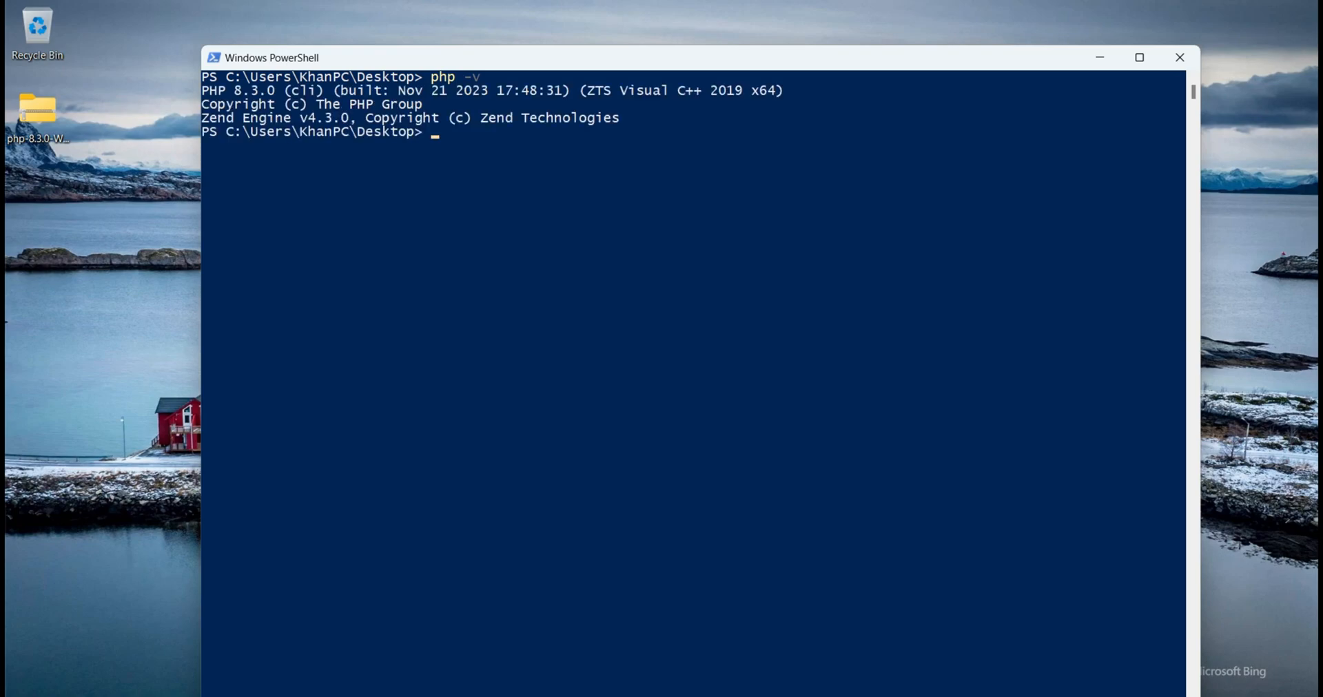
Examine the PHP version and build date in the command output, and close the PowerShell window
drag(201, 90, 276, 90)
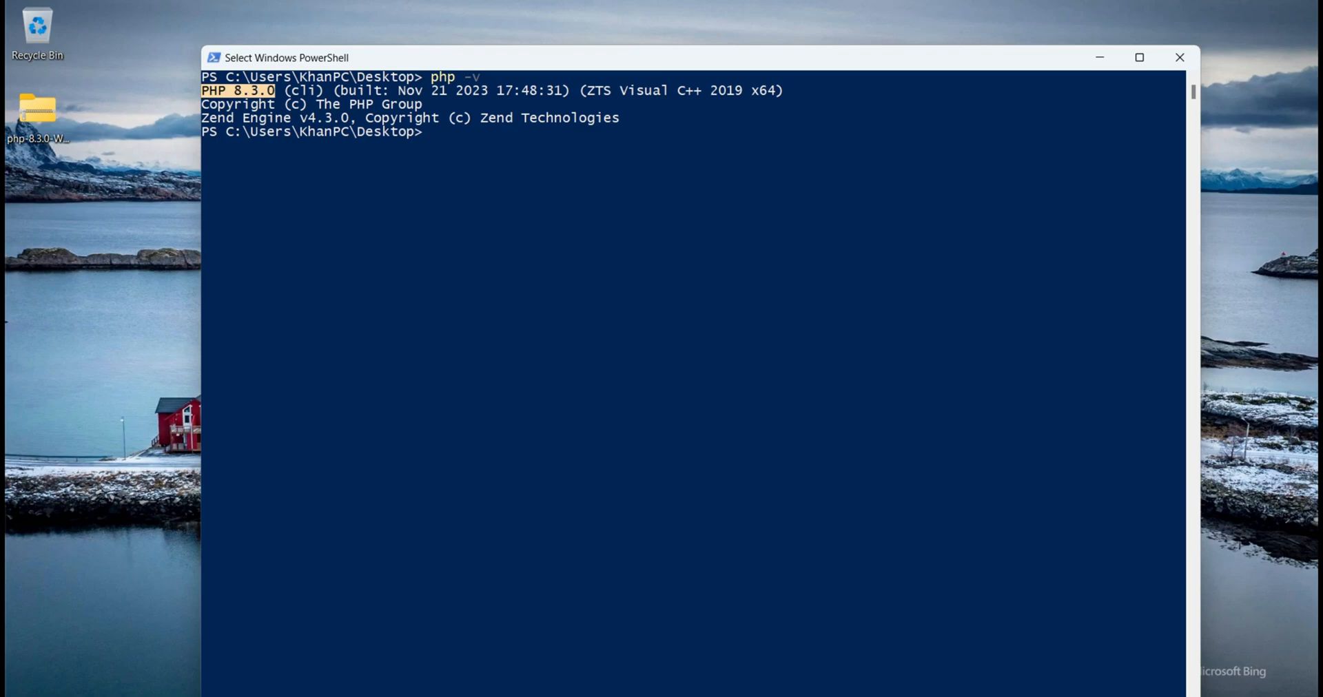
drag(433, 90, 514, 90)
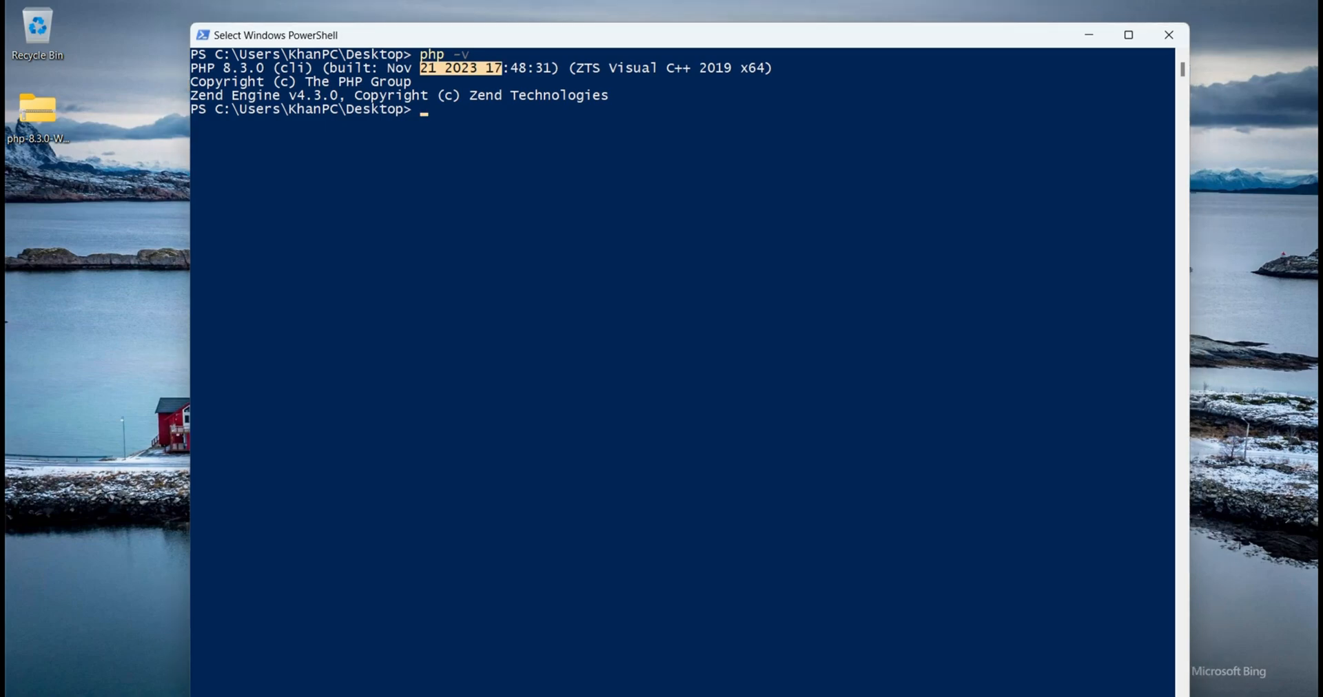
click(1168, 35)
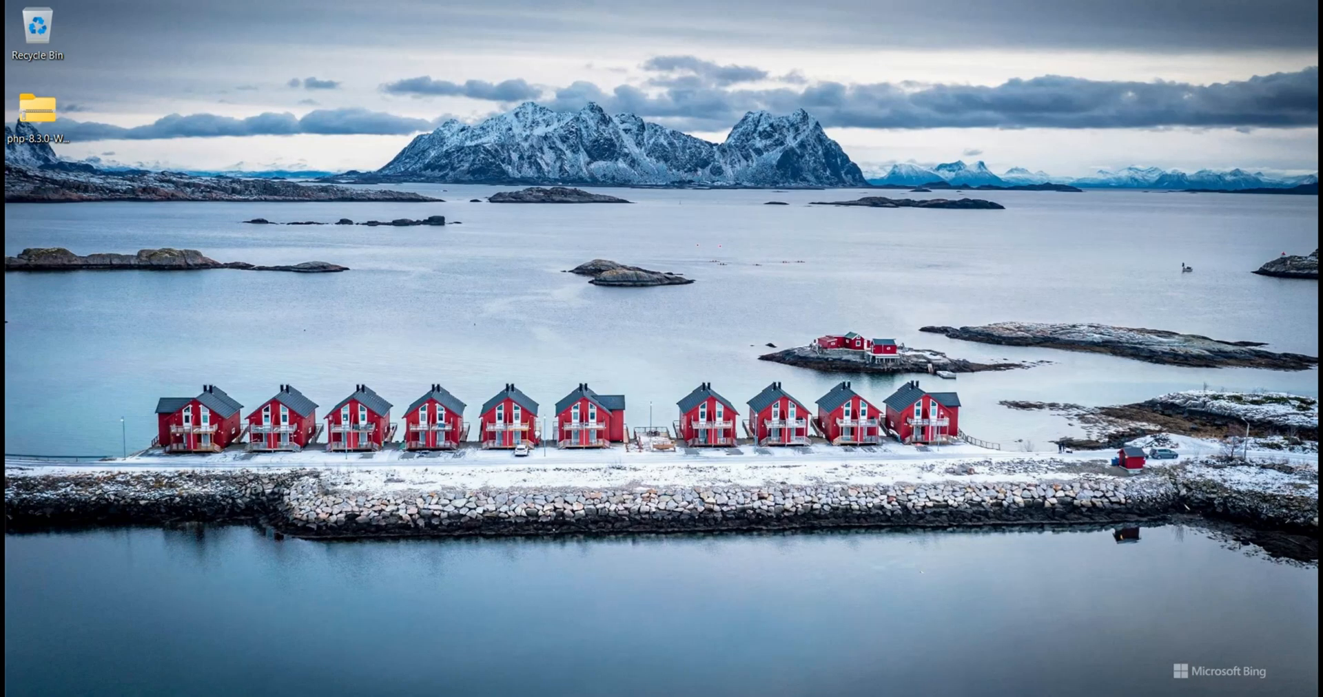